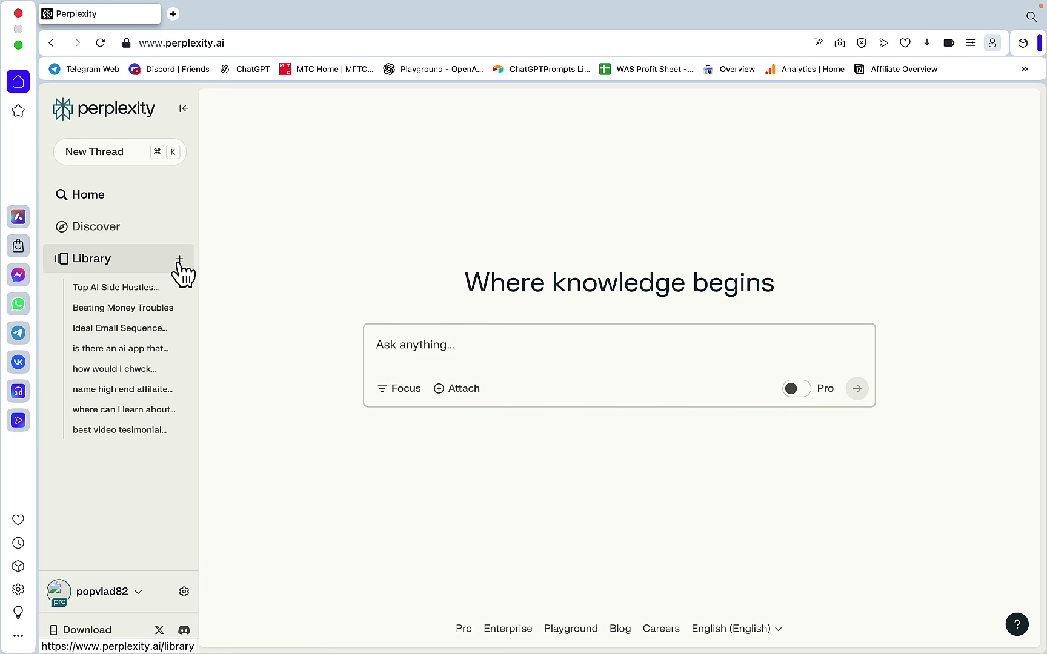
Step: Create a new blank Page from the plus menu beside Library in the sidebar
left_click(181, 261)
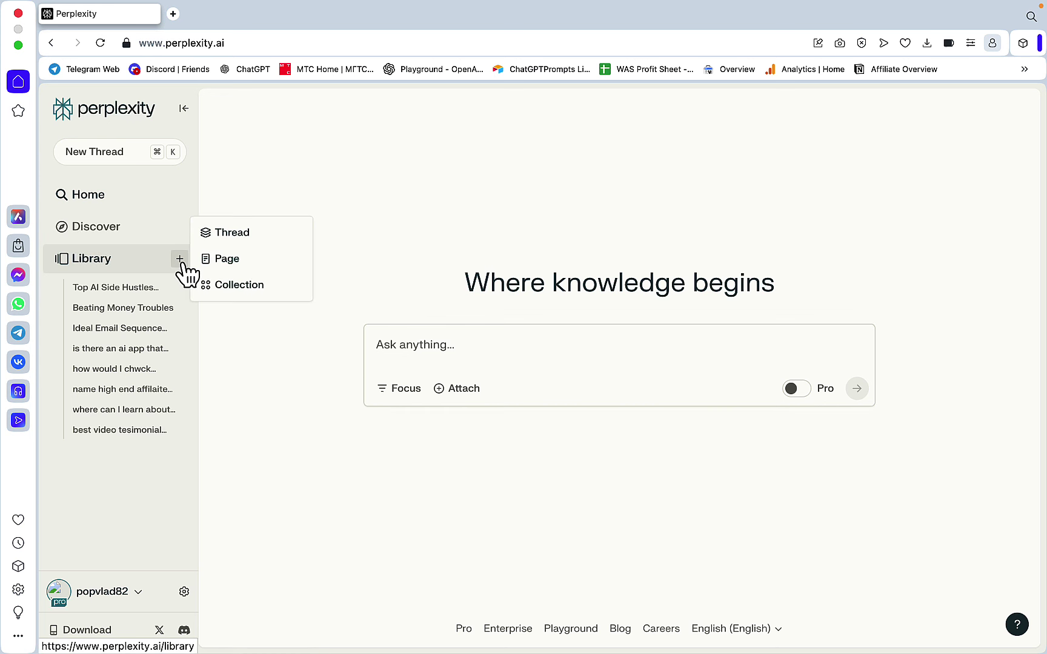
left_click(232, 259)
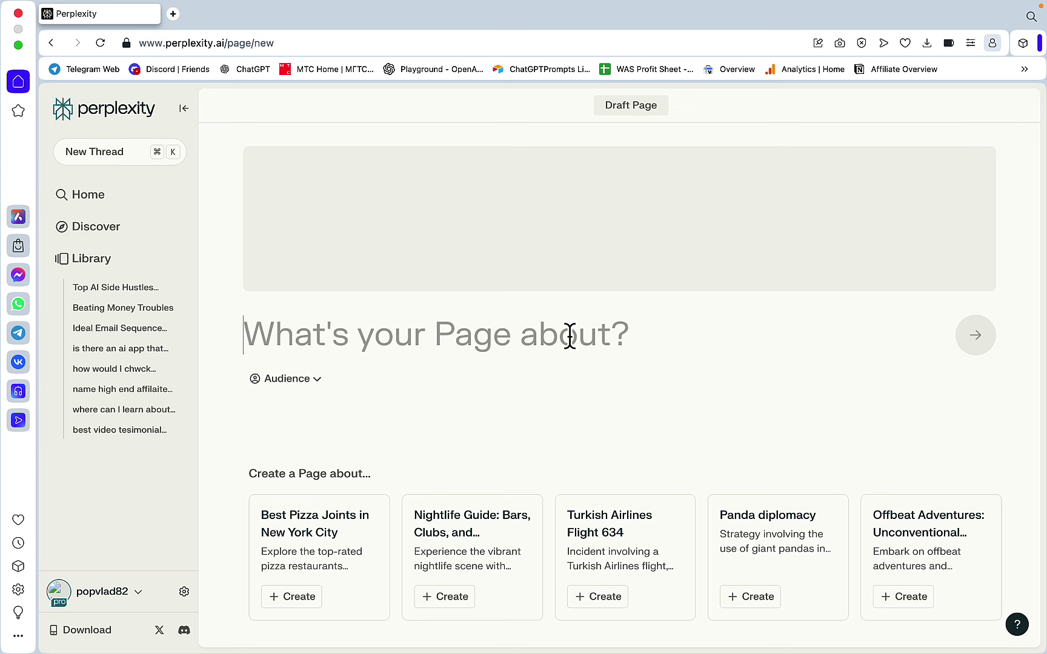
Step: Start a new Pro search thread asking for an article about the best AI side hustles
right_click(110, 157)
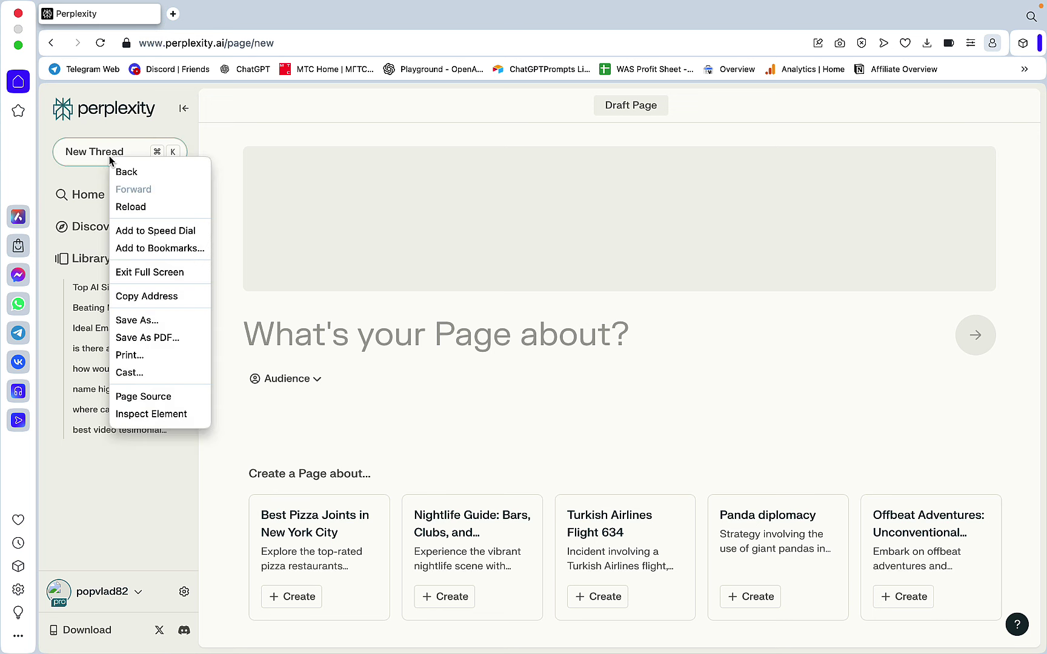
key("super+k")
left_click(312, 393)
left_click(733, 399)
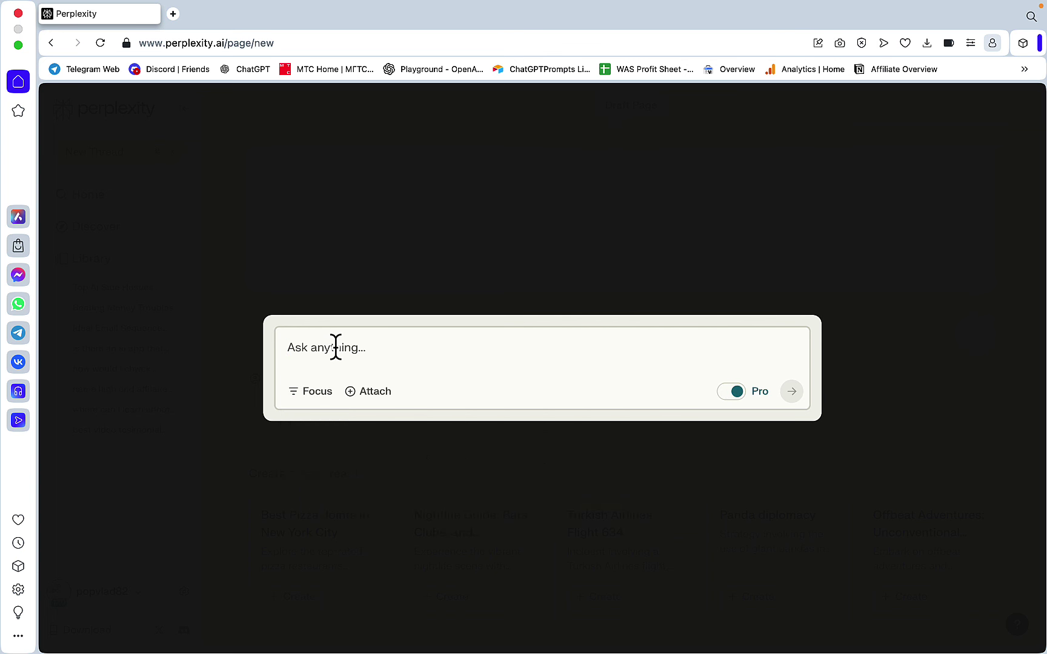
type("writ")
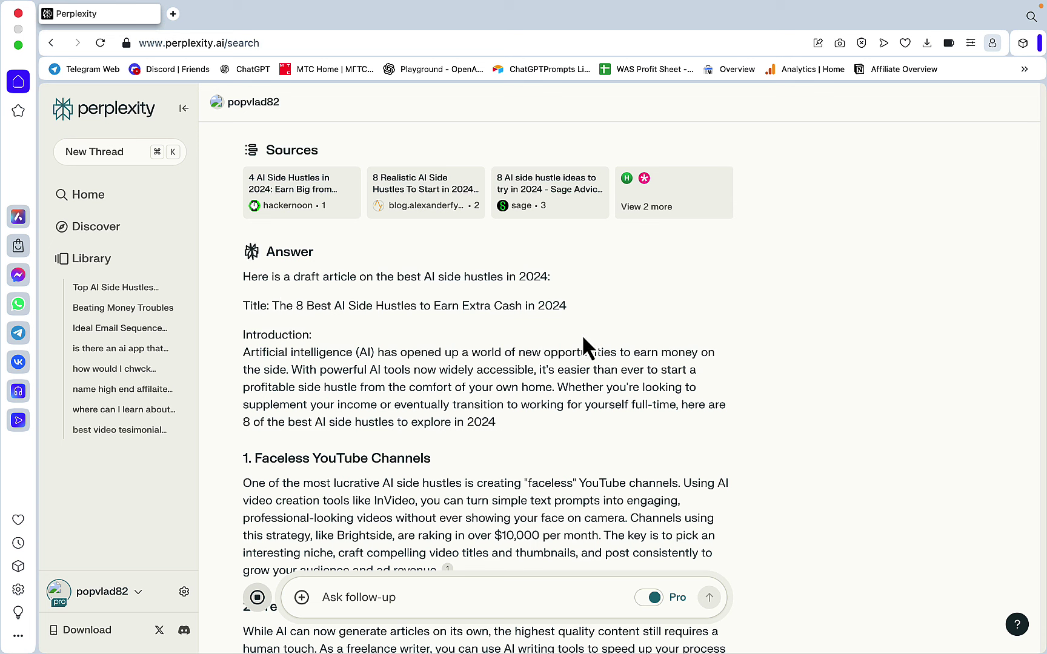
Step: Select the phrase 'best ai side hustles' in the answer's title
scroll(584, 335, "down", 5)
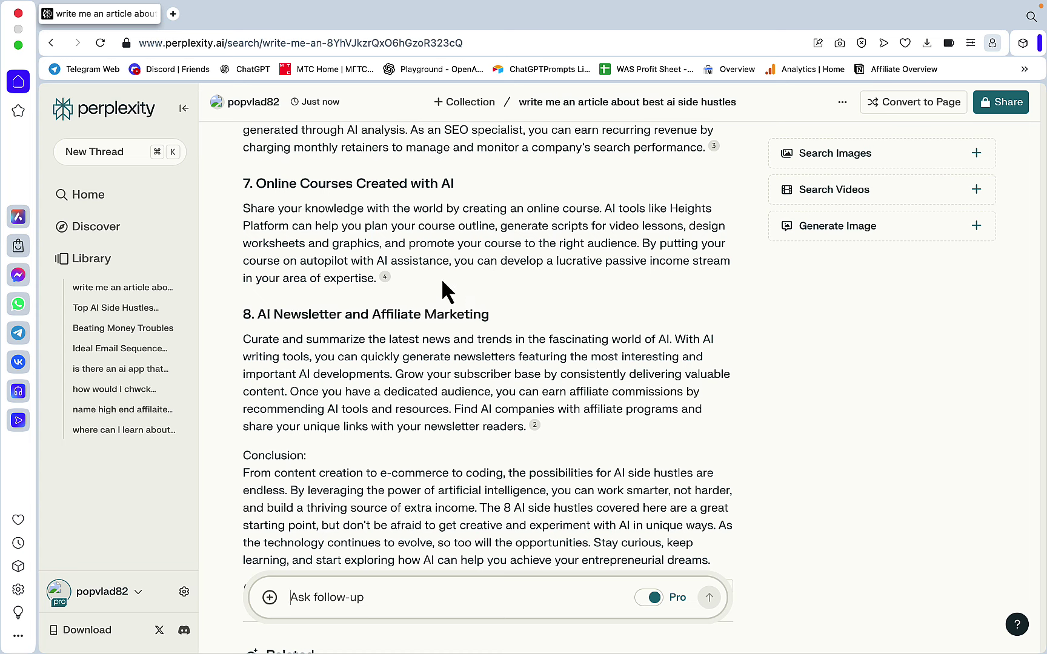
scroll(430, 270, "up", 15)
scroll(438, 270, "up", 2)
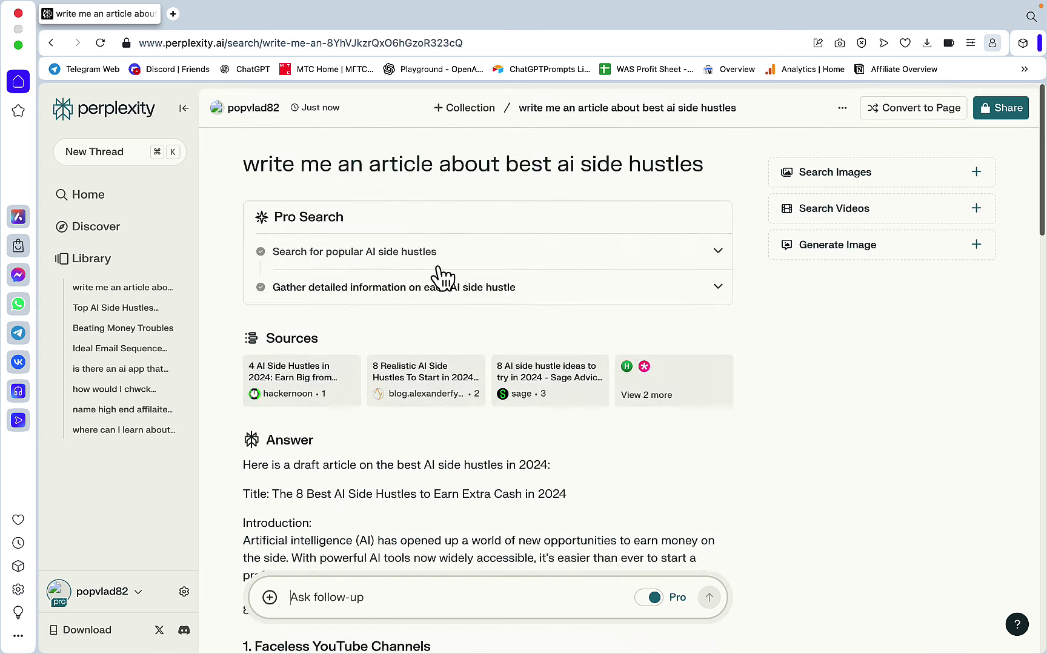
left_click_drag(703, 164, 501, 152)
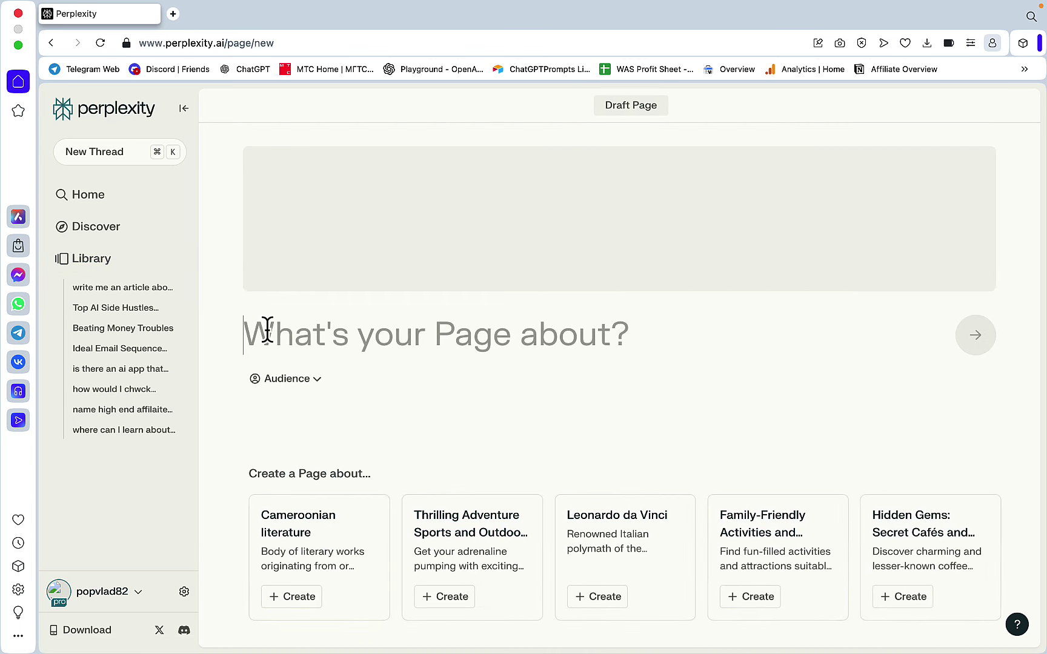
Step: Generate a Page on the pasted topic plus 'of 2024', then reframe its cover image
type("best ai side hustles")
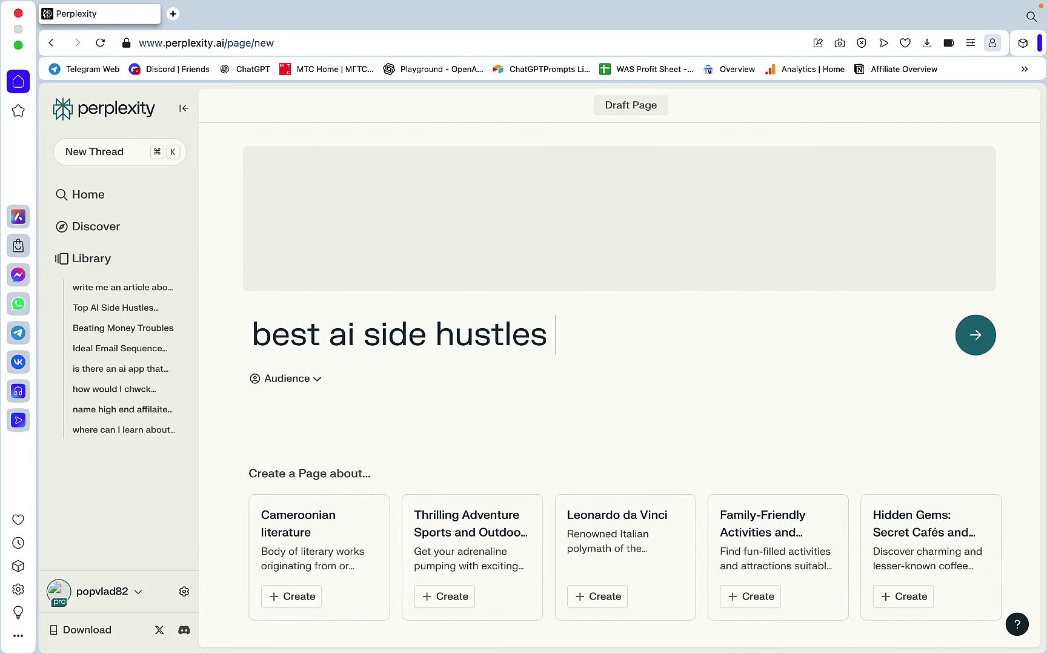
type("of 2024")
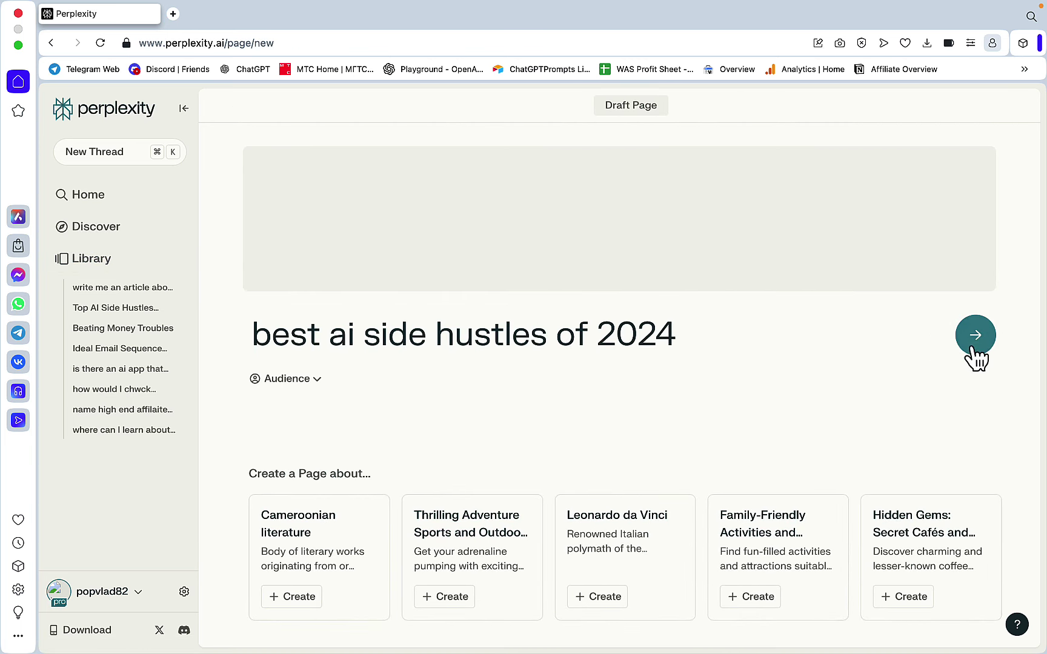
left_click(975, 353)
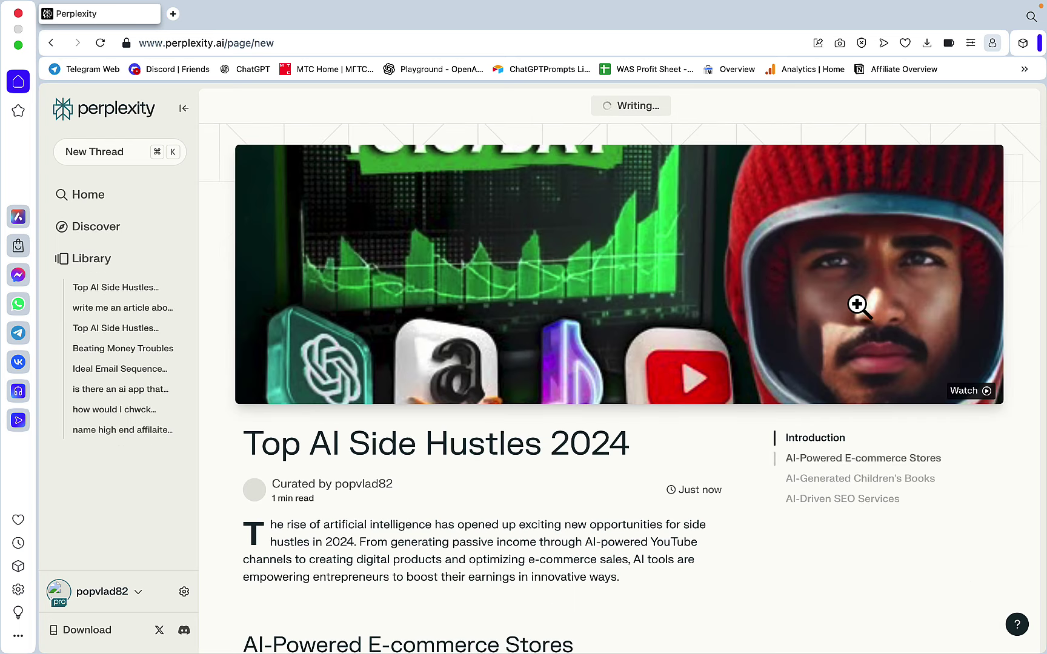
scroll(725, 344, "down", 4)
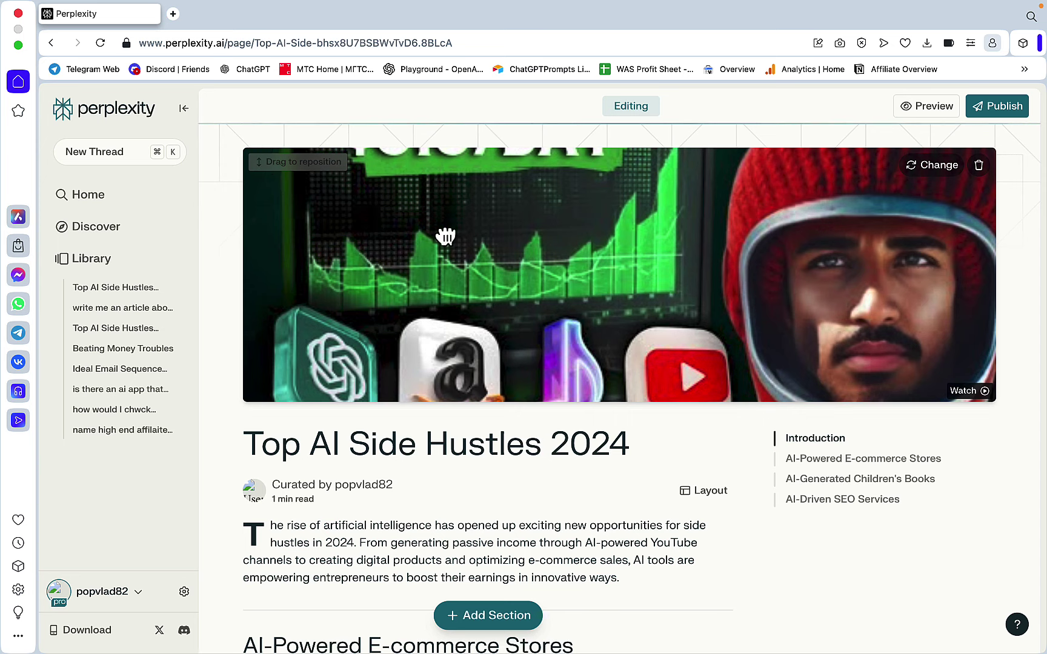
left_click_drag(444, 236, 385, 325)
left_click_drag(580, 289, 489, 304)
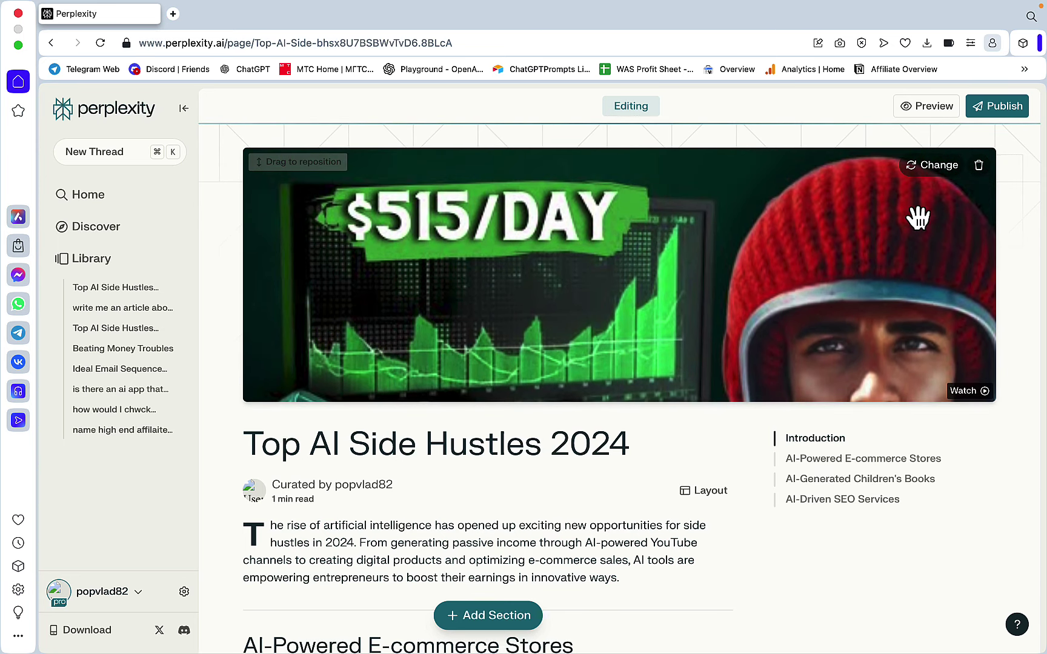
Step: Swap the cover for a newly generated styled illustration and reposition it in the frame
left_click(933, 165)
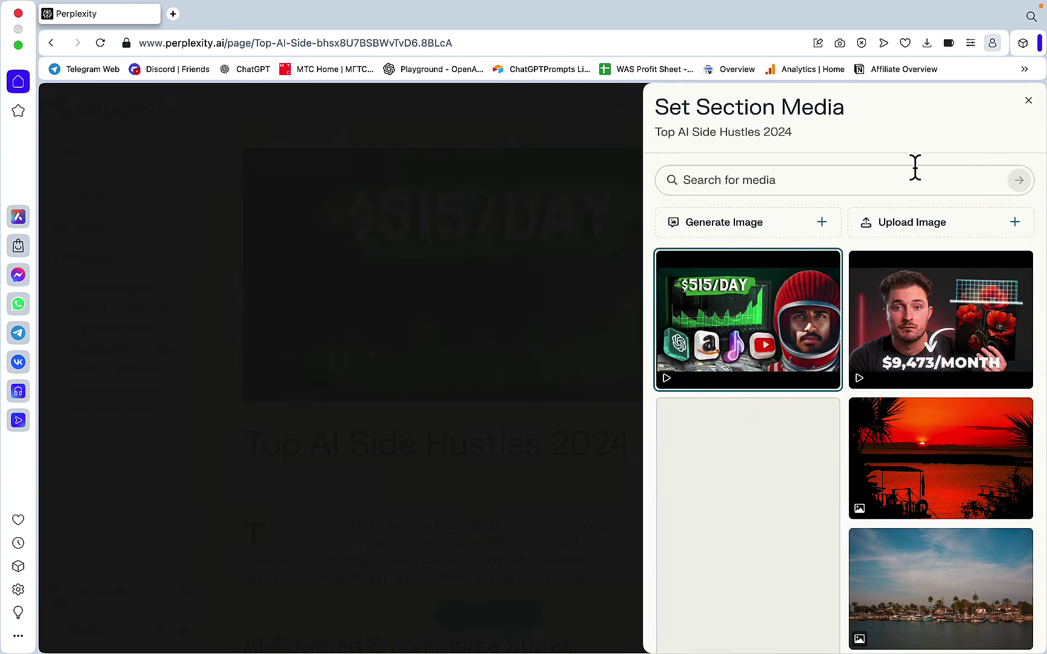
left_click(780, 178)
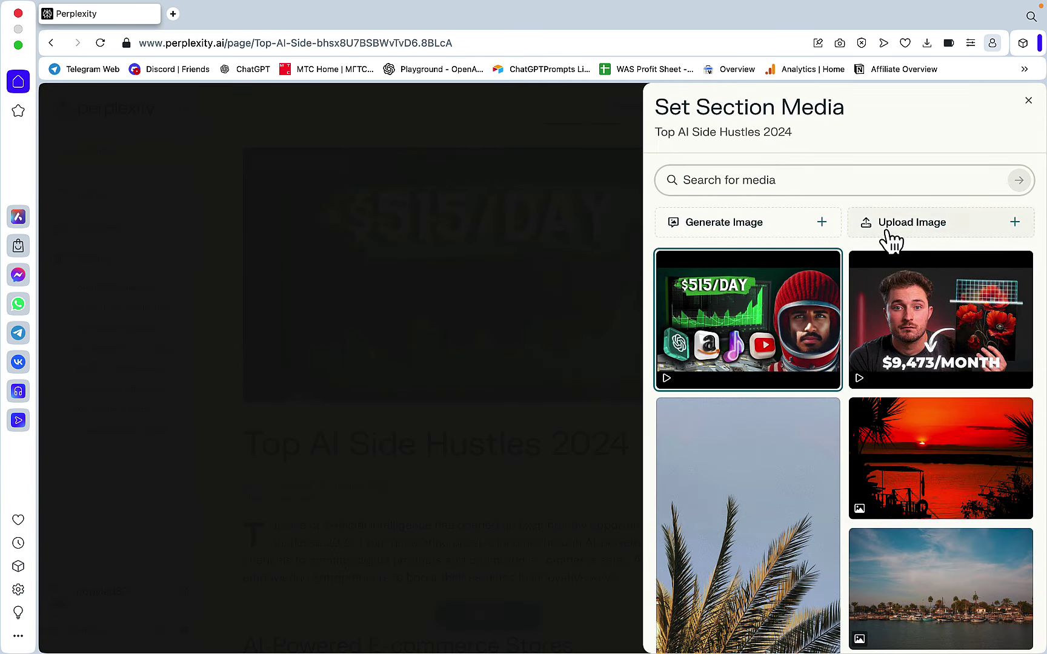
left_click(812, 224)
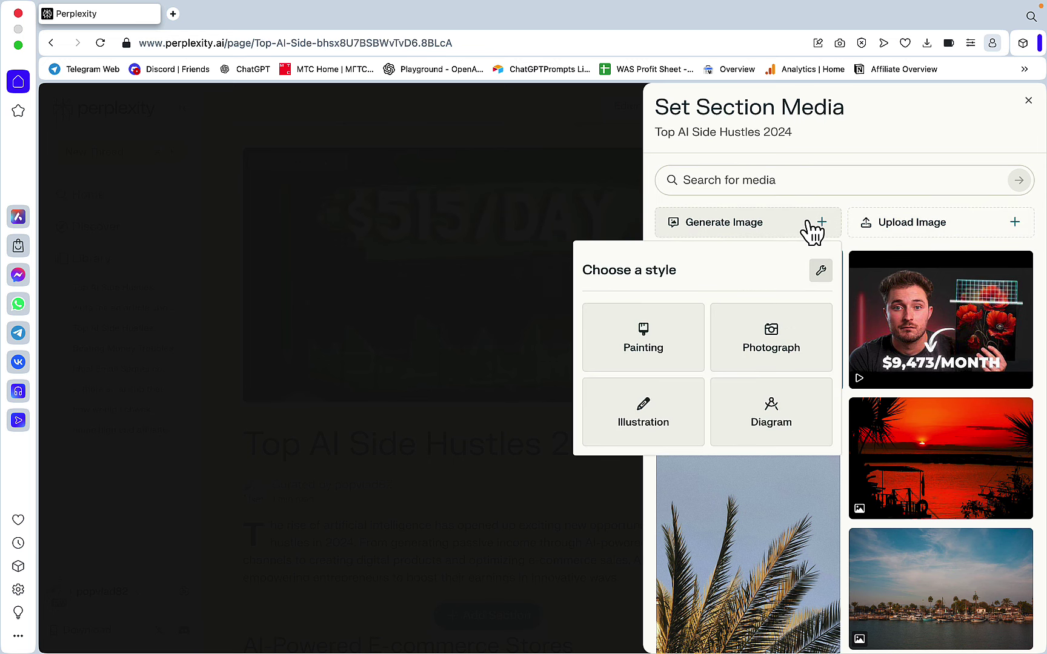
left_click(638, 426)
left_click(723, 296)
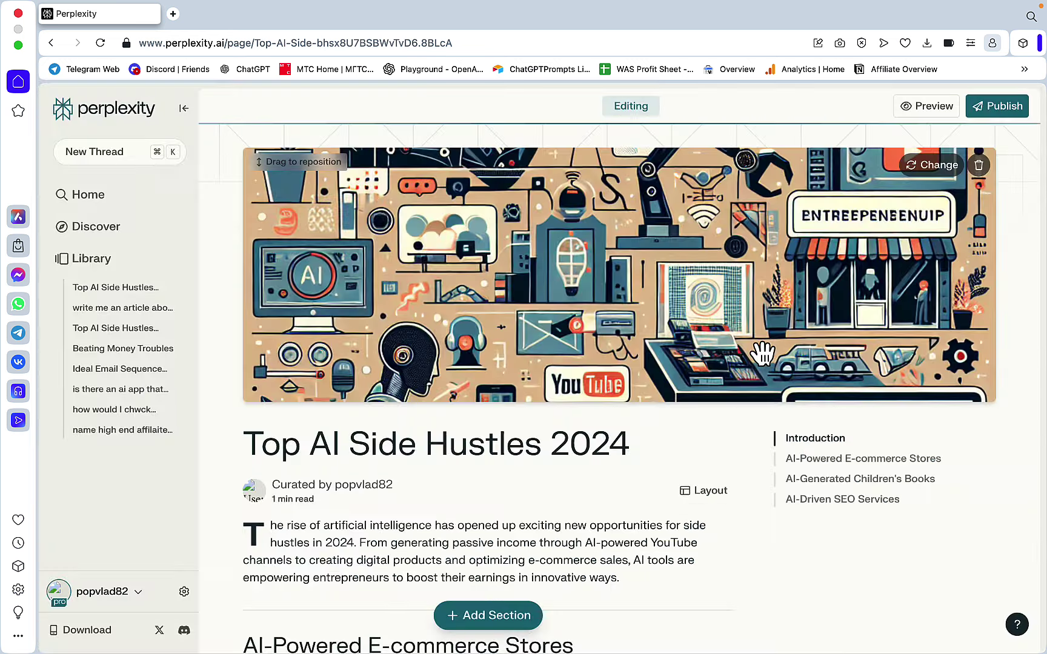
left_click_drag(703, 254, 677, 362)
Step: Add a picture to the AI-Powered E-commerce Stores section
scroll(727, 376, "down", 3)
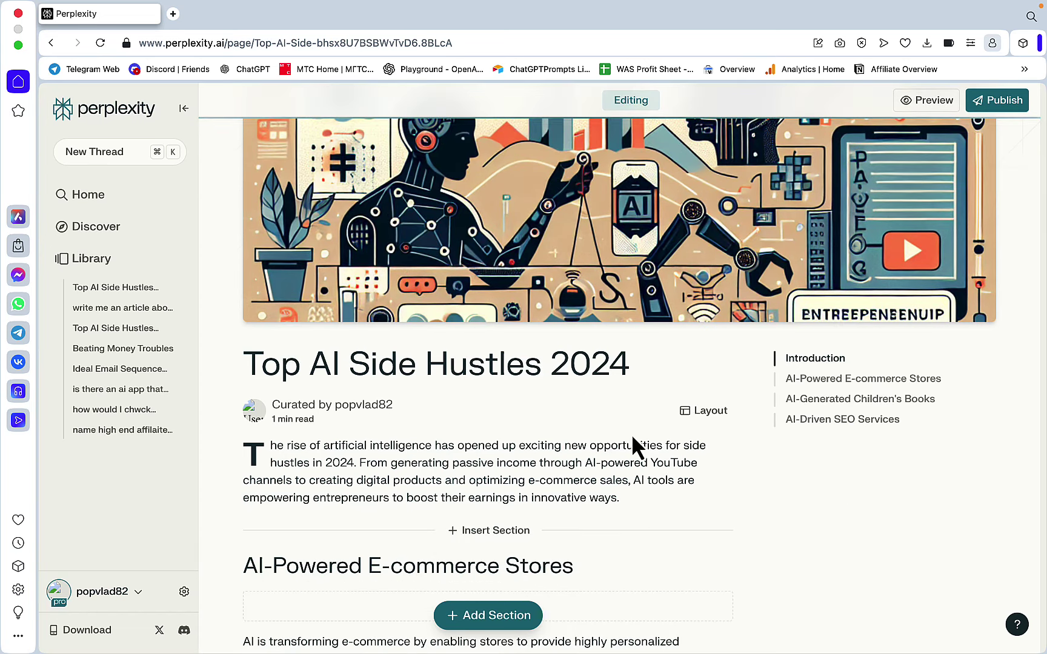
scroll(700, 417, "down", 7)
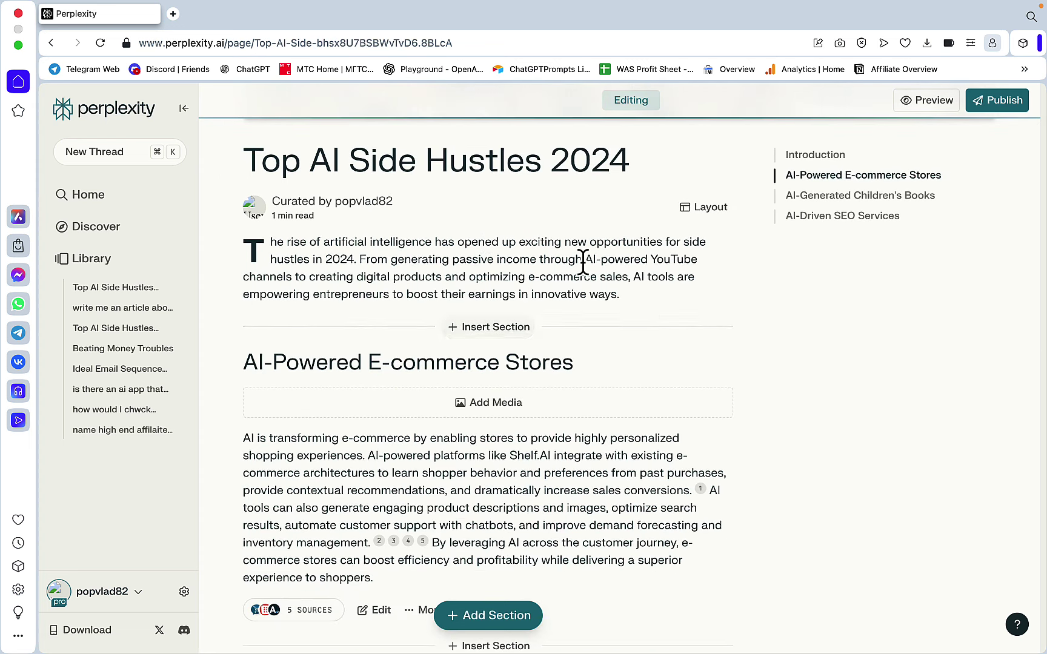
scroll(584, 264, "down", 4)
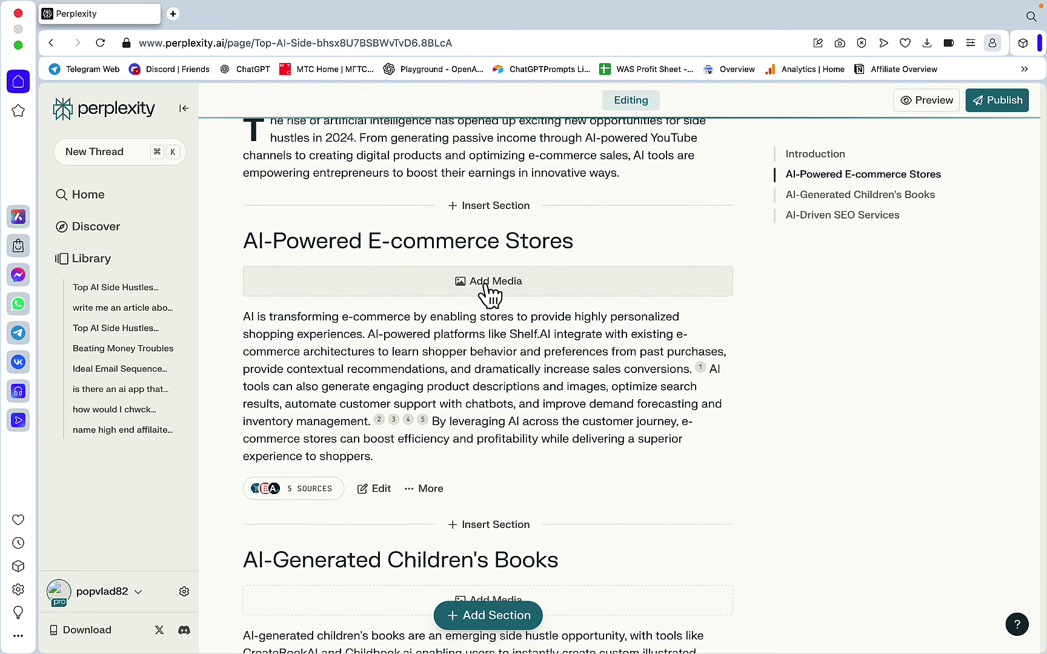
left_click(485, 283)
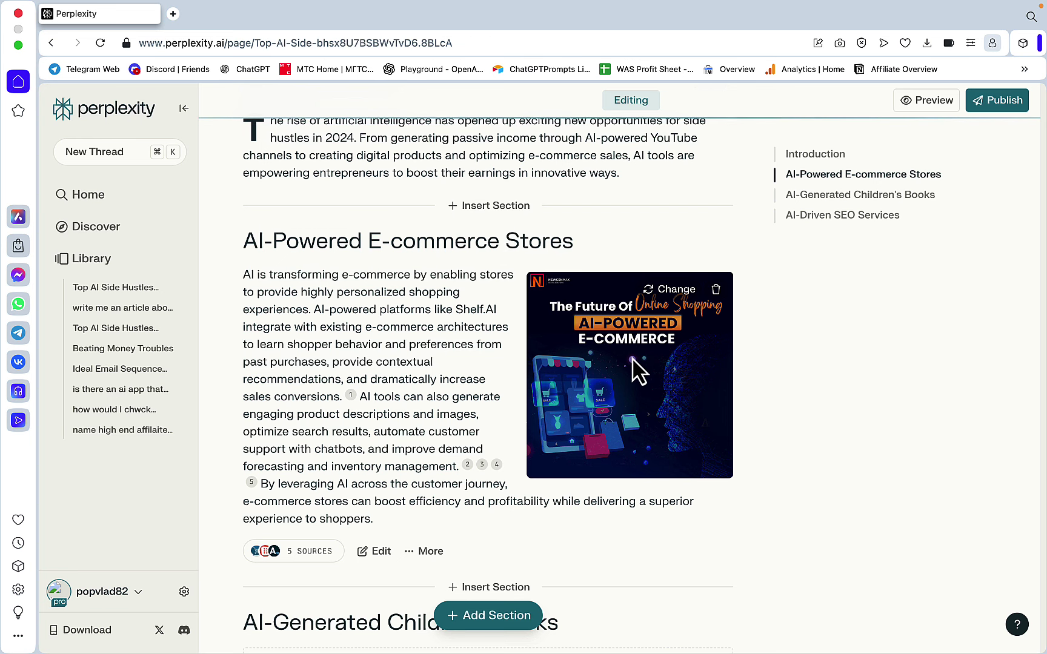
Step: Replace that section picture with a generated Diagram-style image
left_click(662, 290)
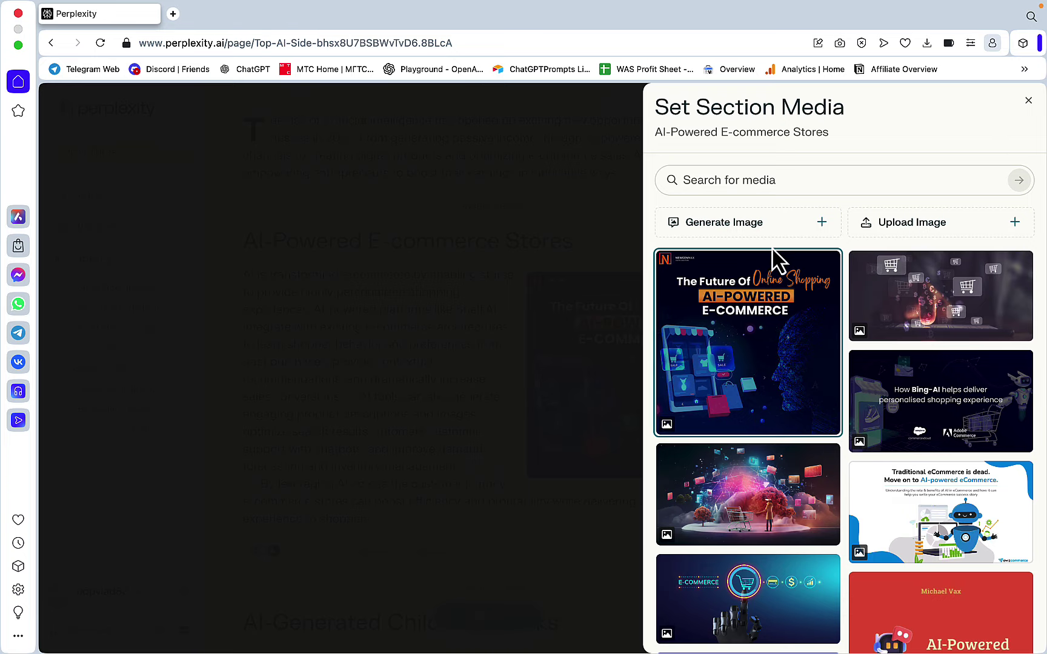
left_click(820, 224)
left_click(773, 418)
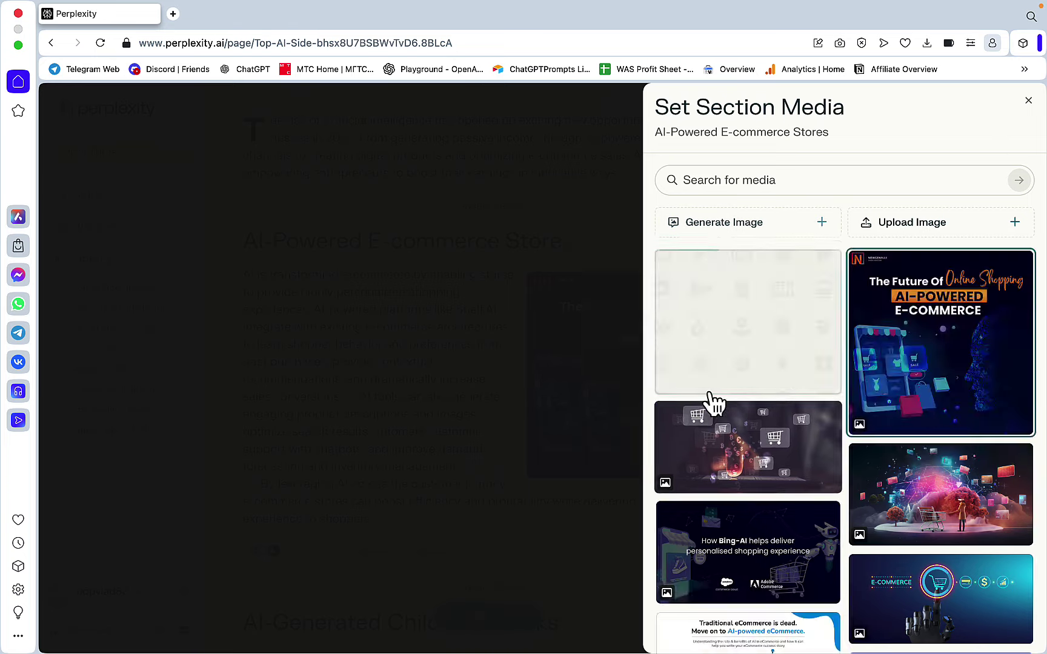
scroll(667, 384, "down", 6)
scroll(666, 383, "down", 4)
scroll(669, 388, "down", 5)
scroll(667, 382, "down", 2)
scroll(666, 385, "up", 5)
scroll(665, 378, "down", 3)
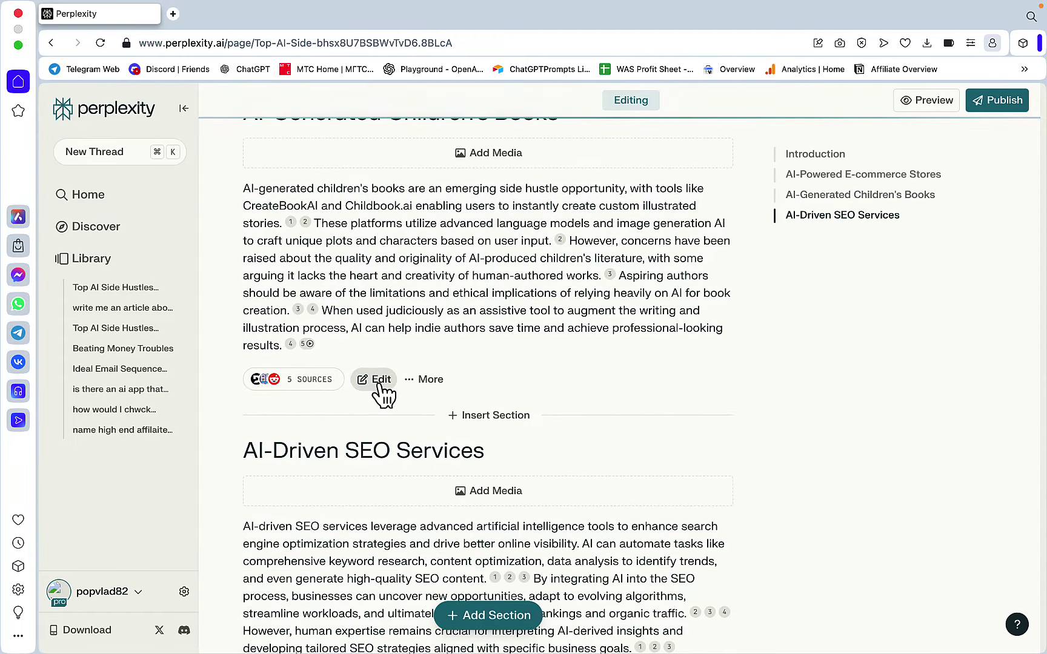
Step: Regenerate the Children's Books section in Table format with Detailed length
left_click(379, 387)
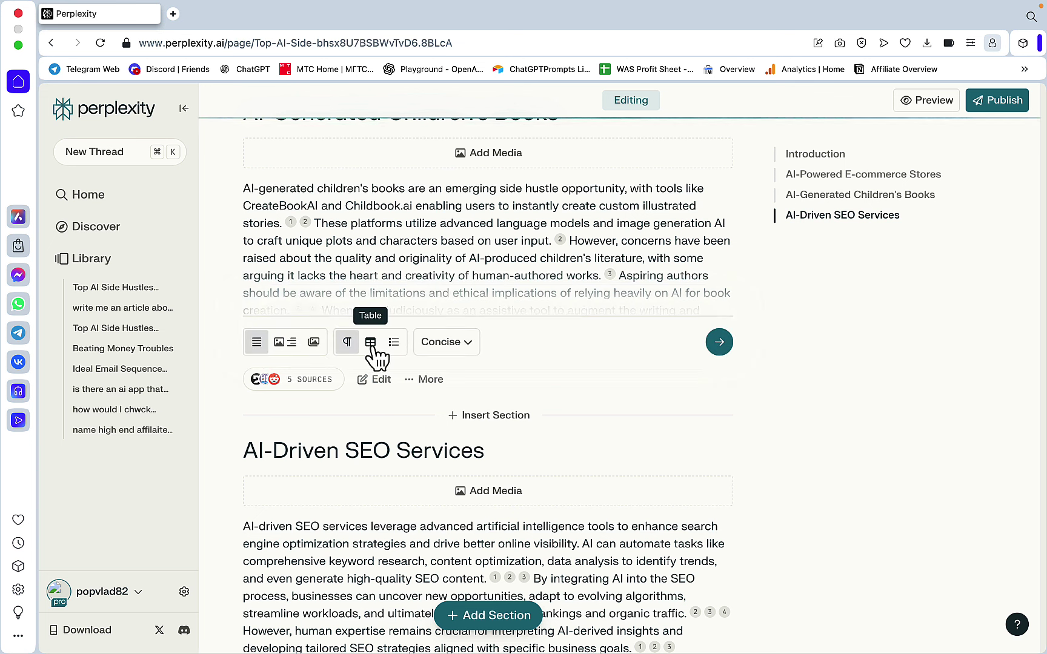
left_click(370, 343)
left_click(466, 342)
left_click(389, 427)
left_click(719, 345)
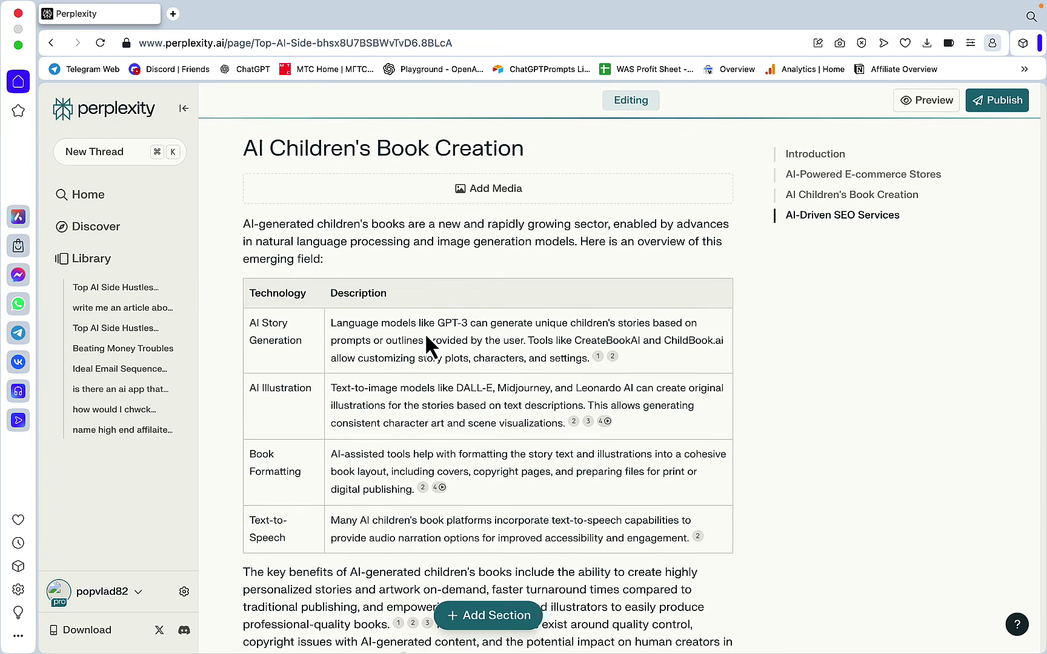
scroll(527, 321, "up", 3)
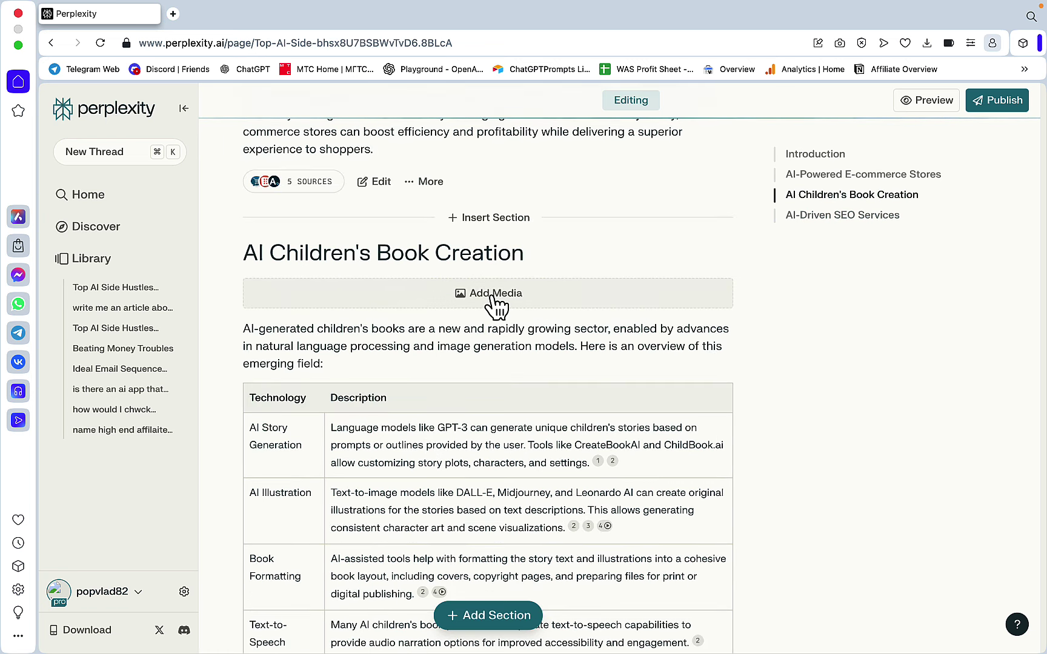
Step: Add media to the Children's Books section
left_click(491, 295)
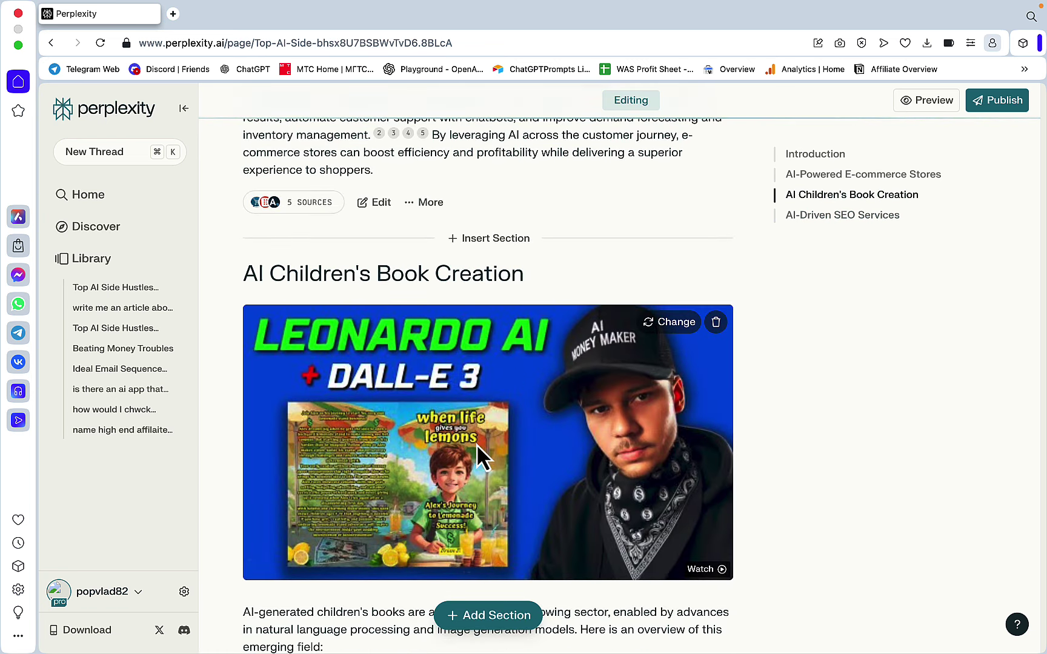
scroll(628, 310, "down", 5)
scroll(630, 321, "up", 4)
scroll(629, 309, "down", 10)
scroll(598, 294, "down", 2)
Step: Add the suggested AI-Enhanced Inventory Management and Automated Customer Service Bots sections
scroll(533, 284, "up", 3)
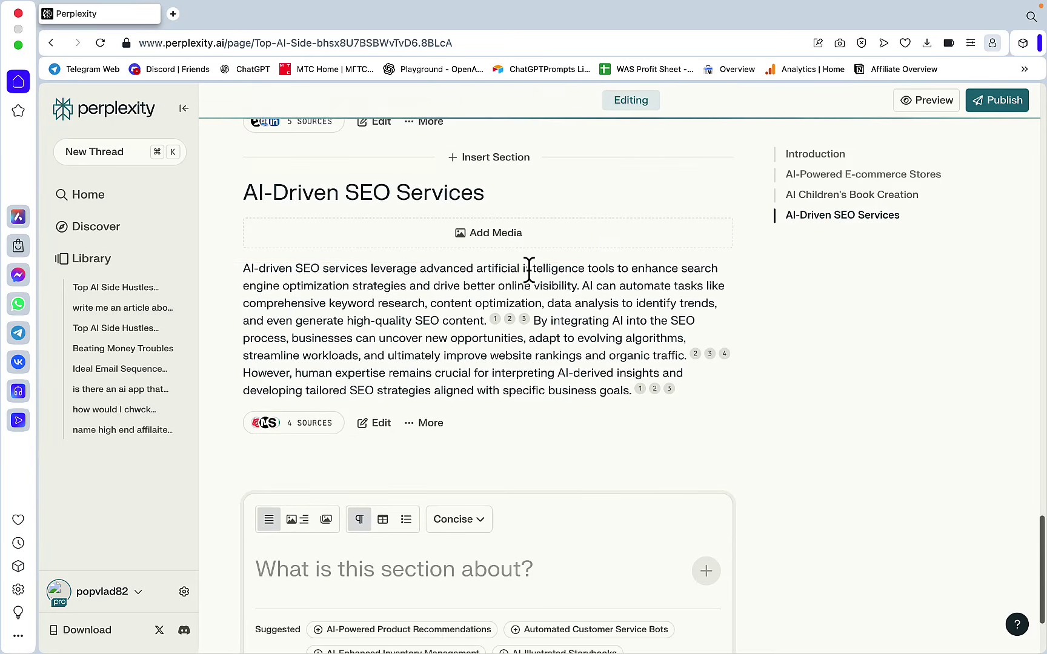
scroll(529, 269, "down", 3)
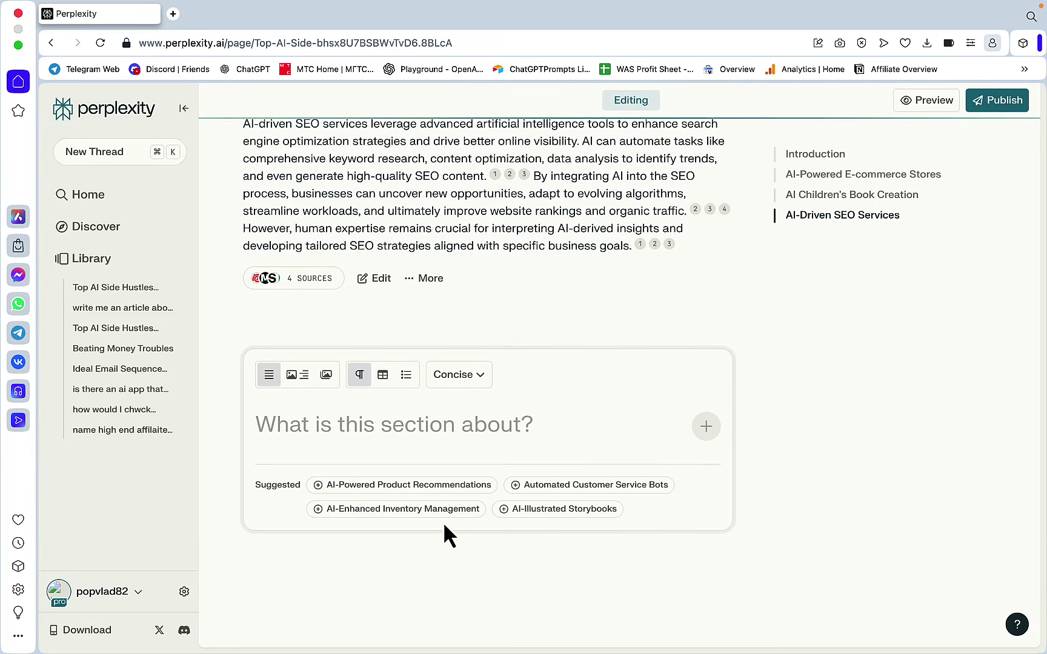
left_click(393, 513)
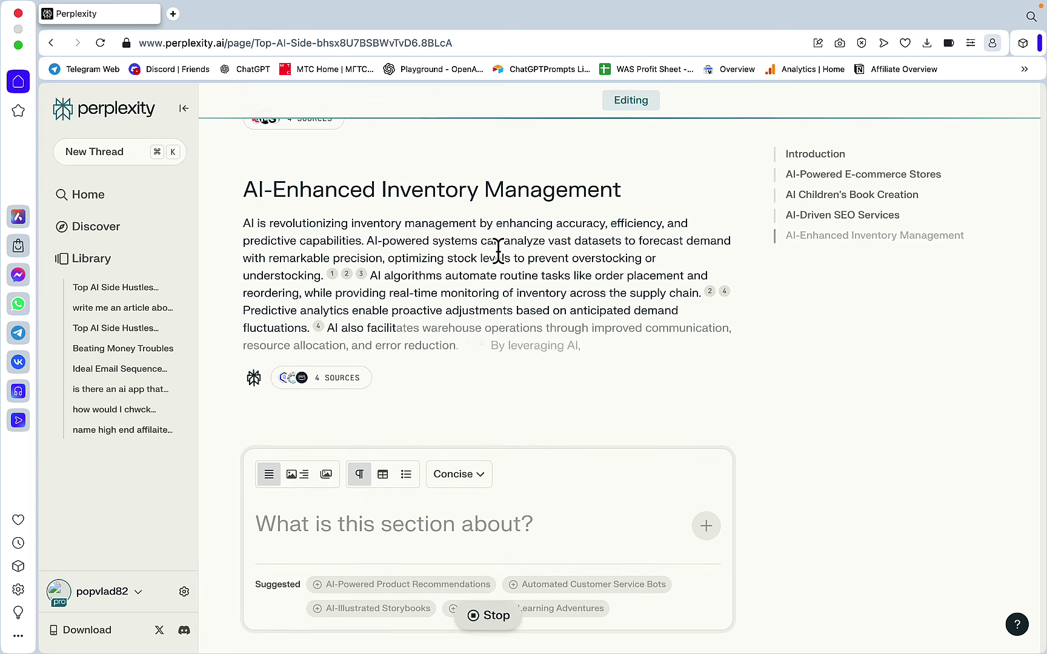
scroll(445, 460, "down", 3)
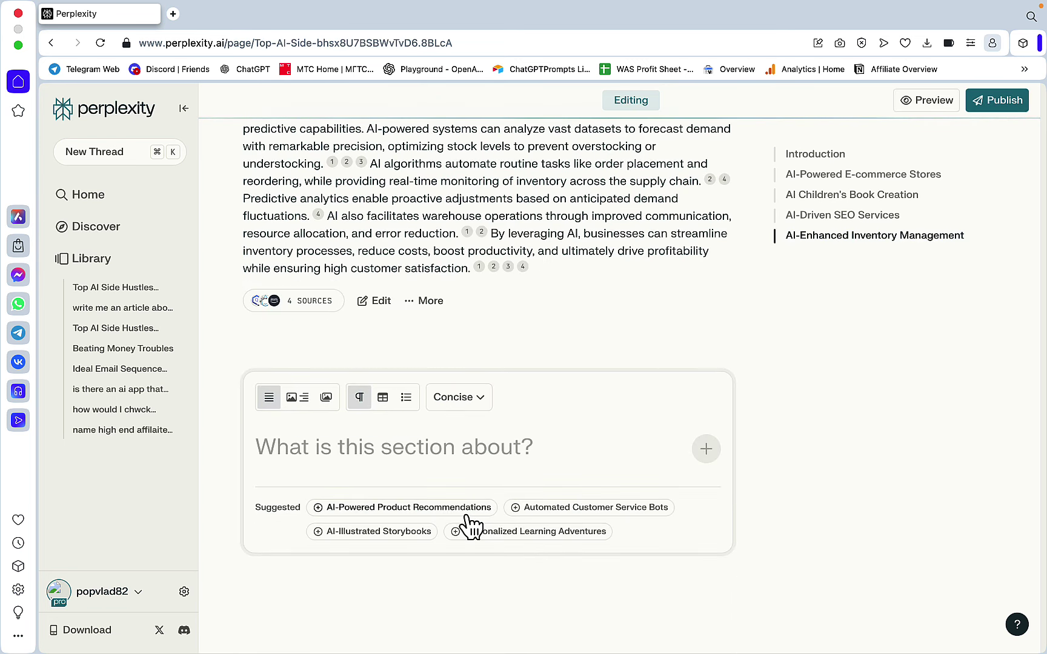
left_click(553, 509)
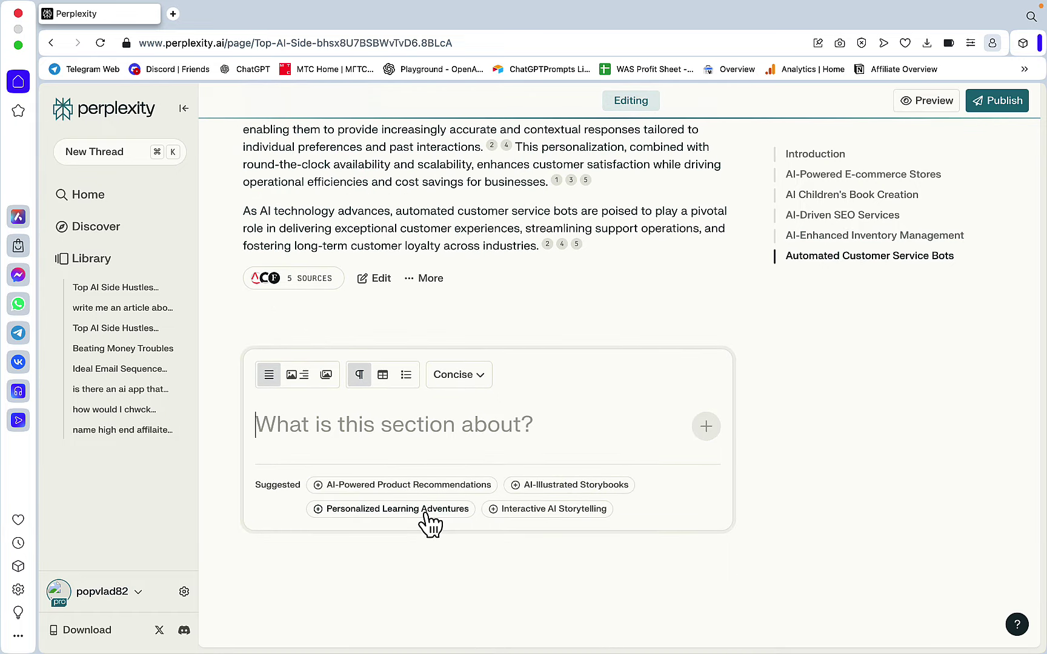
Step: Request a new section: 'Write me a bulleted Conclusion' summarising AI side hustles in 2024
type("Write ")
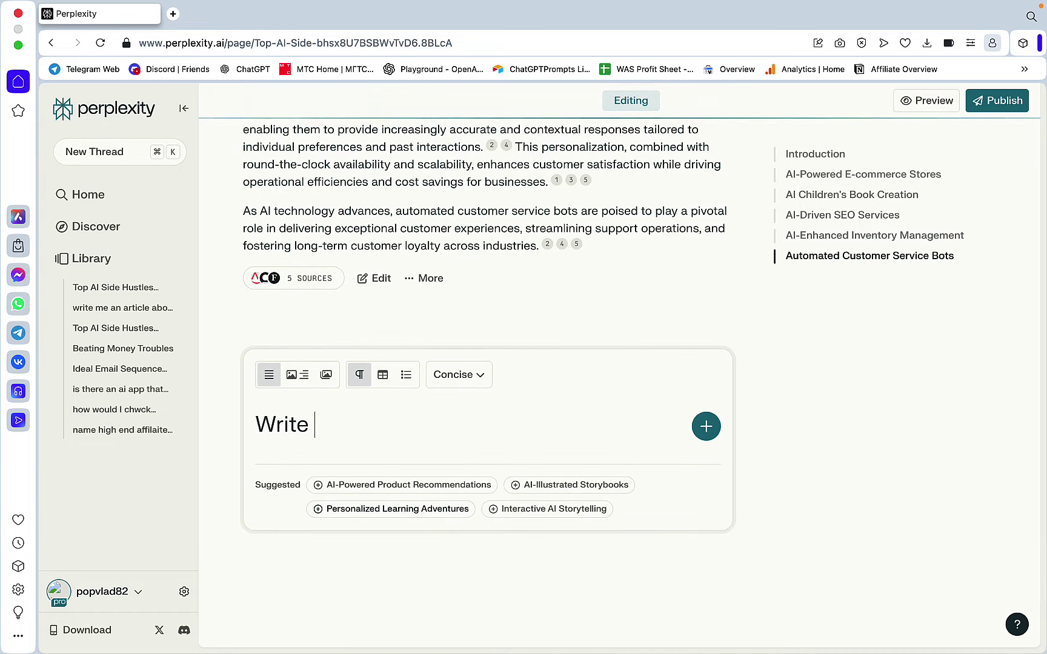
type("me a bullete")
key("BackSpace")
key("BackSpace")
type("eted Concl")
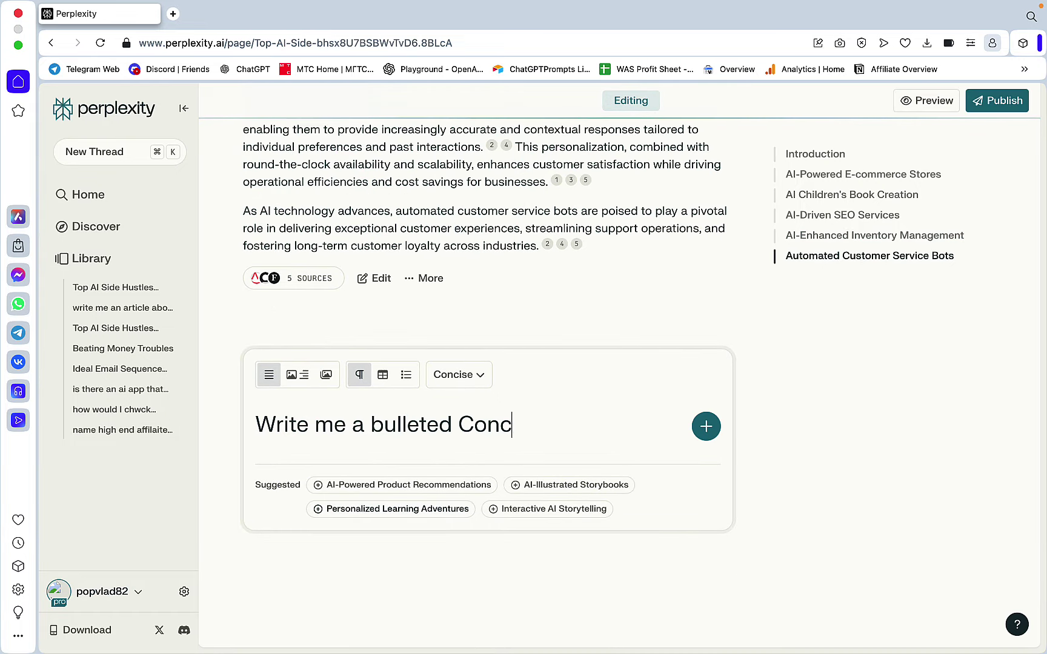
type("usion se")
key("Return")
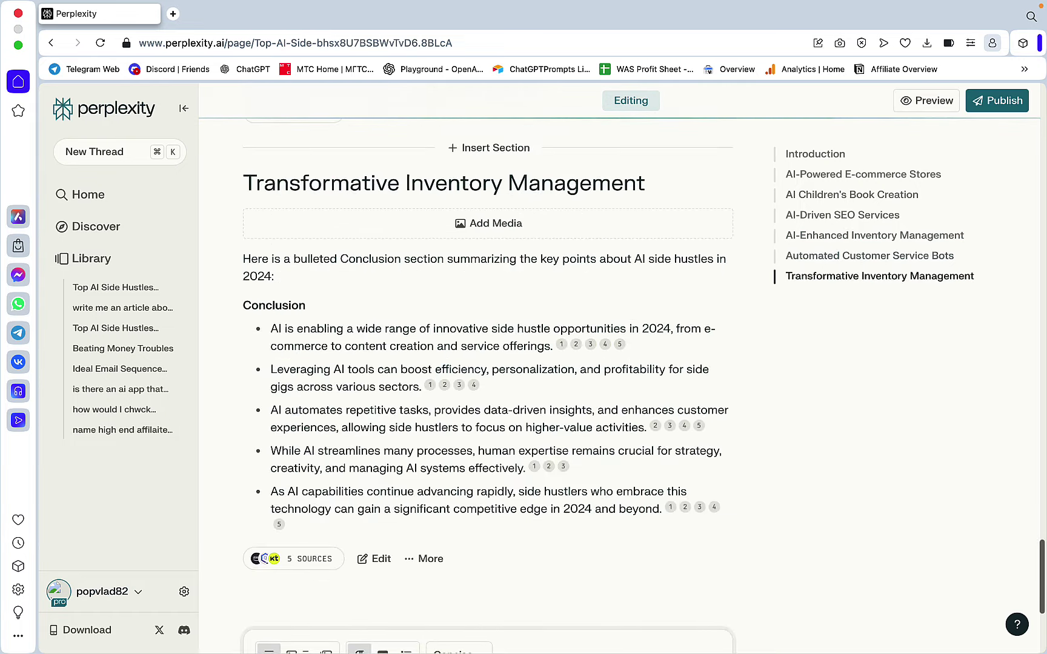
mouse_move(572, 465)
Step: Preview the draft page, checking the AI-Powered E-commerce Stores section, then resume editing
scroll(484, 446, "up", 20)
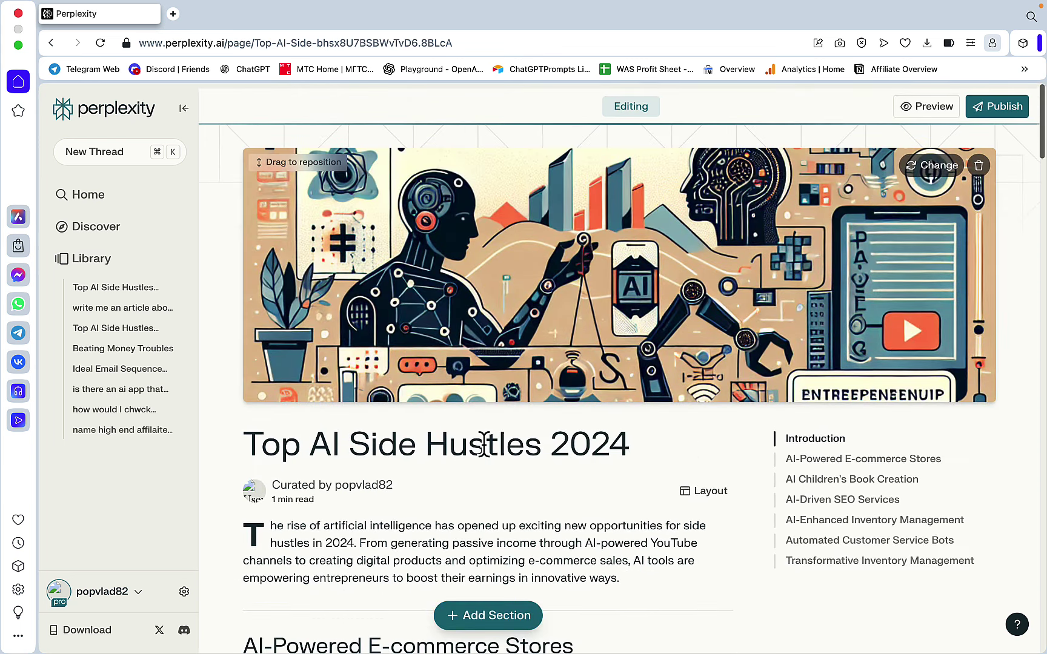
left_click(914, 115)
scroll(762, 159, "down", 20)
left_click(782, 174)
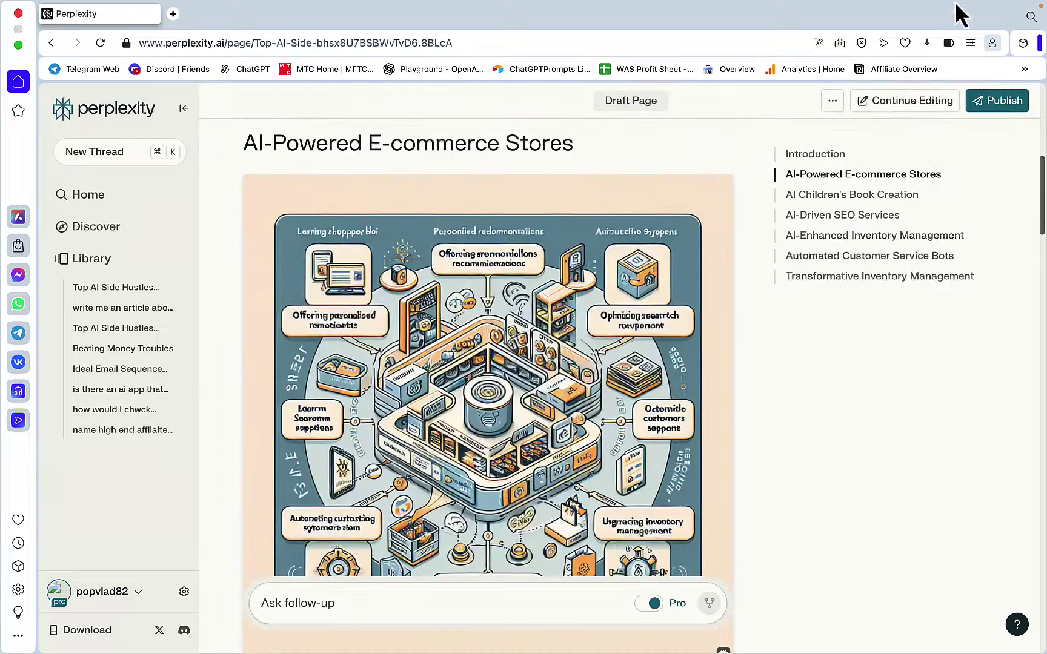
left_click(924, 108)
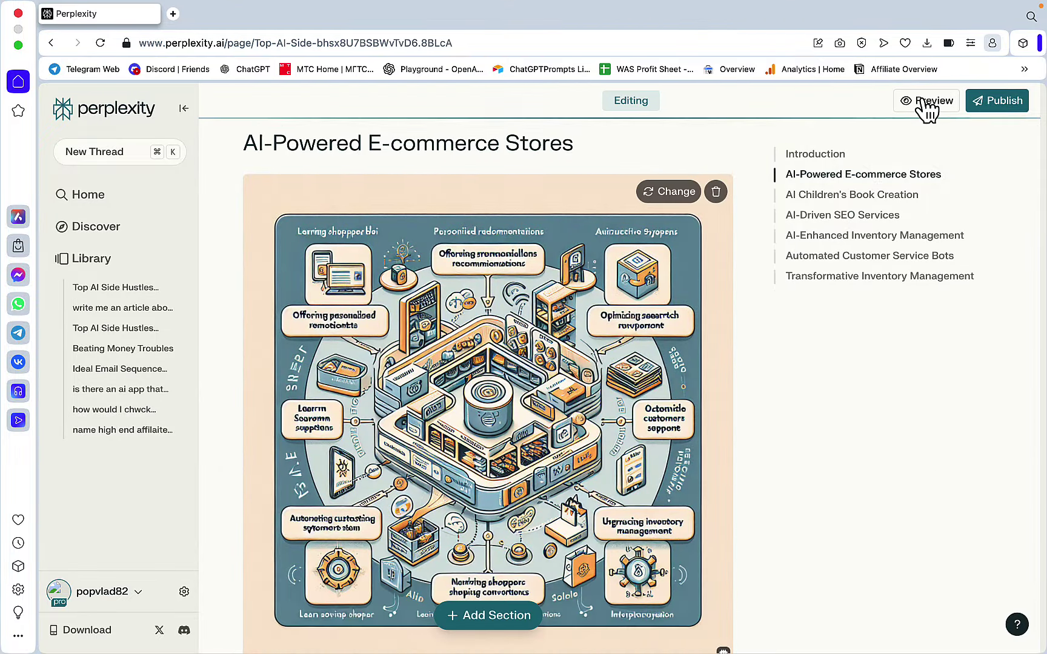
Step: Publish the page and load its copied link in a new browser tab
left_click(997, 102)
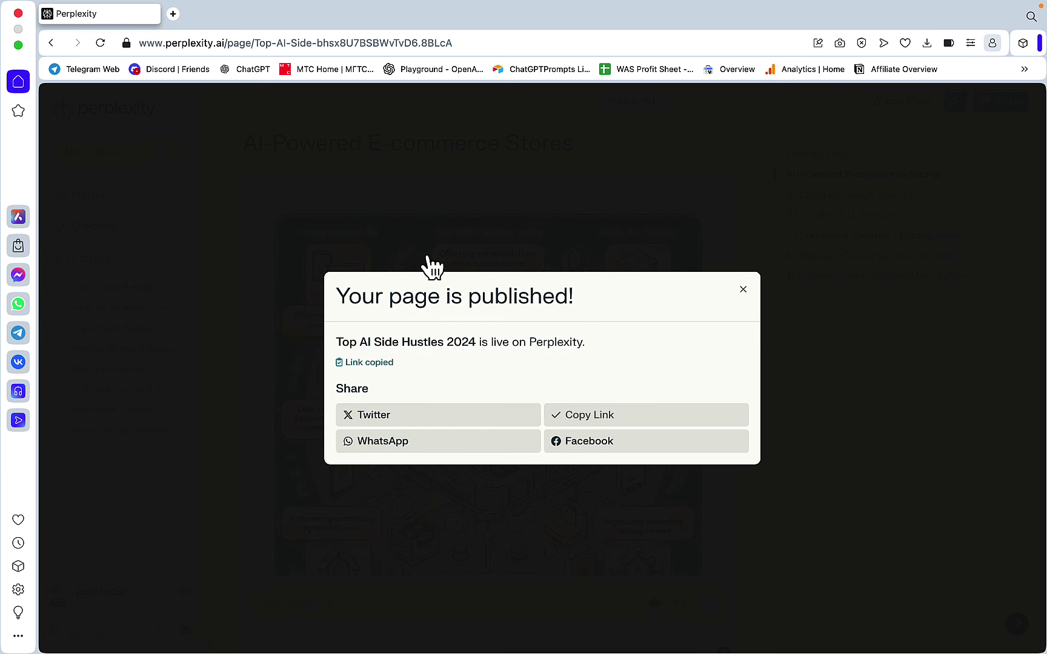
left_click(172, 13)
type("https://www.perplexity.ai/page/Top-AI-Side-bhsx8U7BSBWvTvD6.8BLcA")
key("Return")
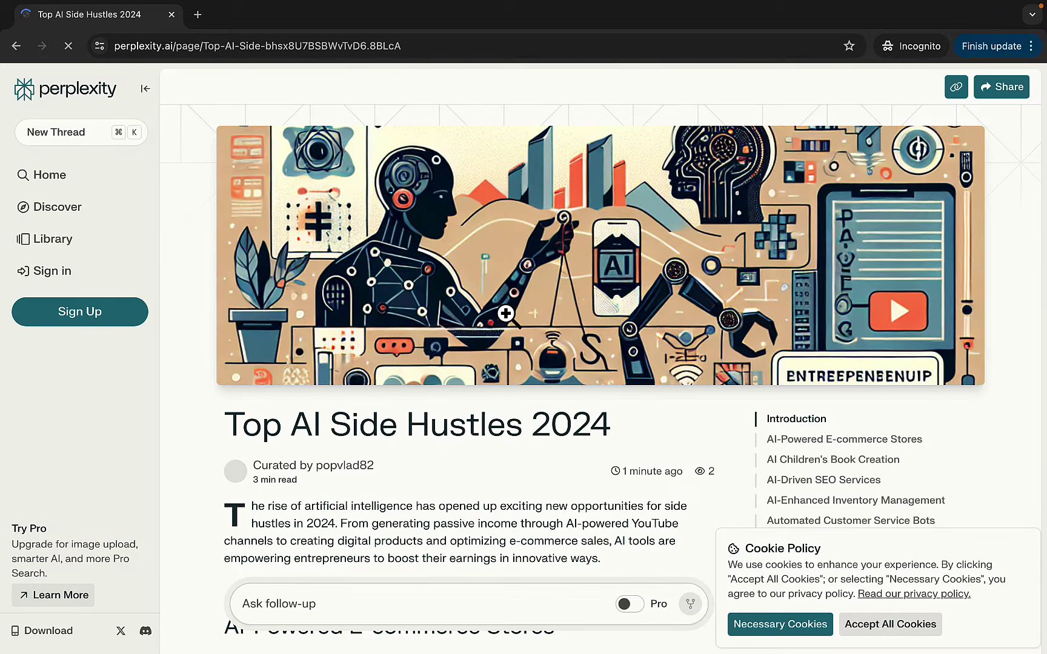
Step: Accept all cookies in the private window and scroll through the public page
scroll(507, 312, "down", 15)
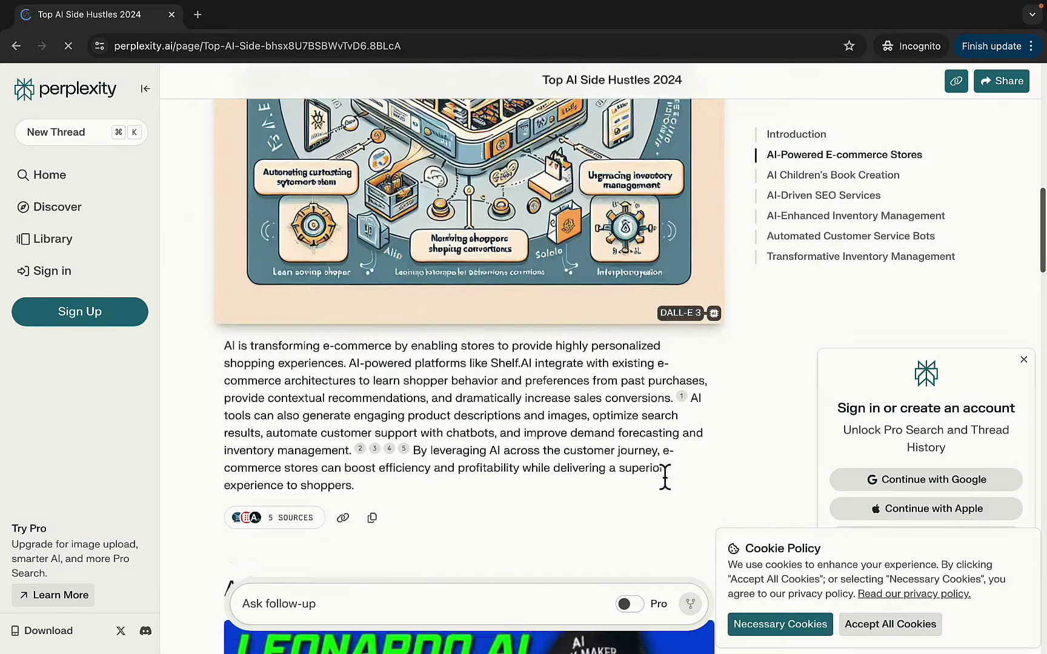
left_click(857, 630)
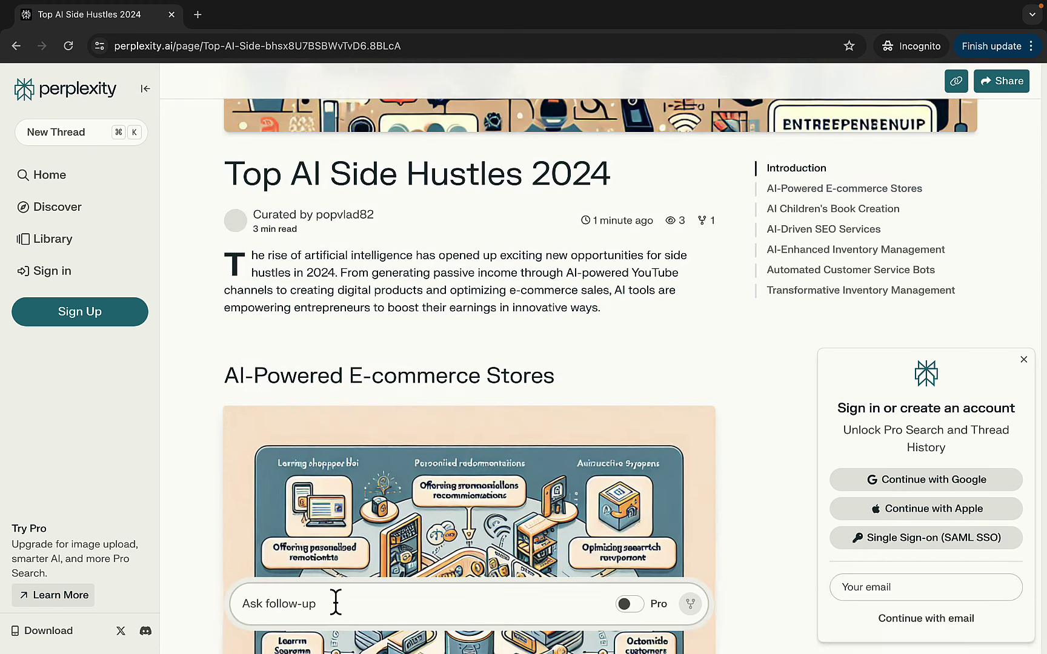
left_click(335, 602)
scroll(491, 584, "down", 6)
scroll(491, 584, "up", 10)
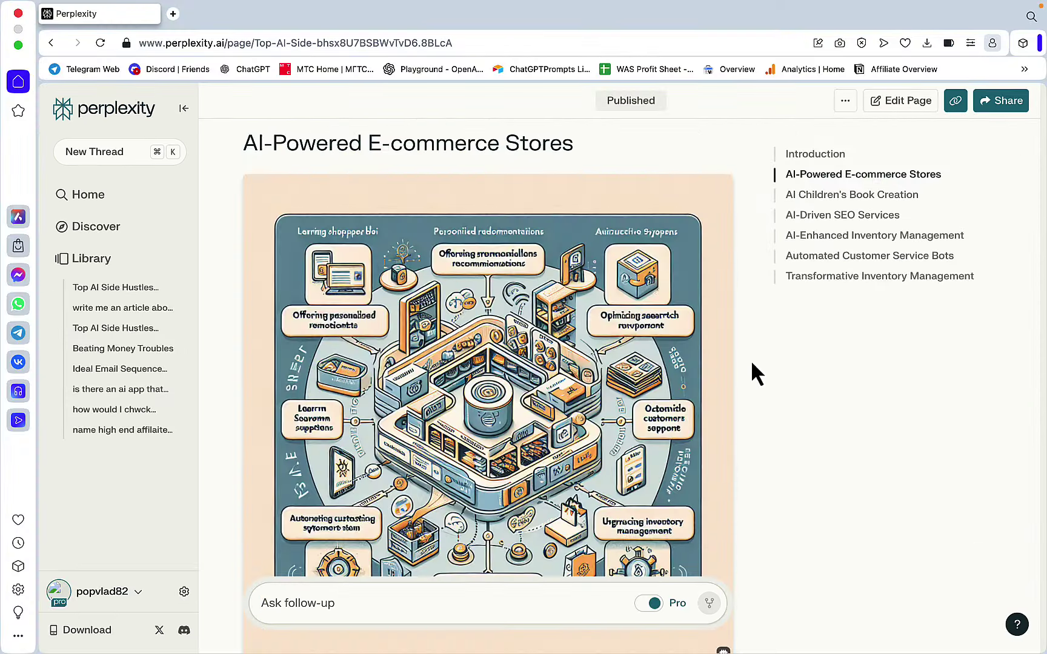
scroll(754, 387, "up", 8)
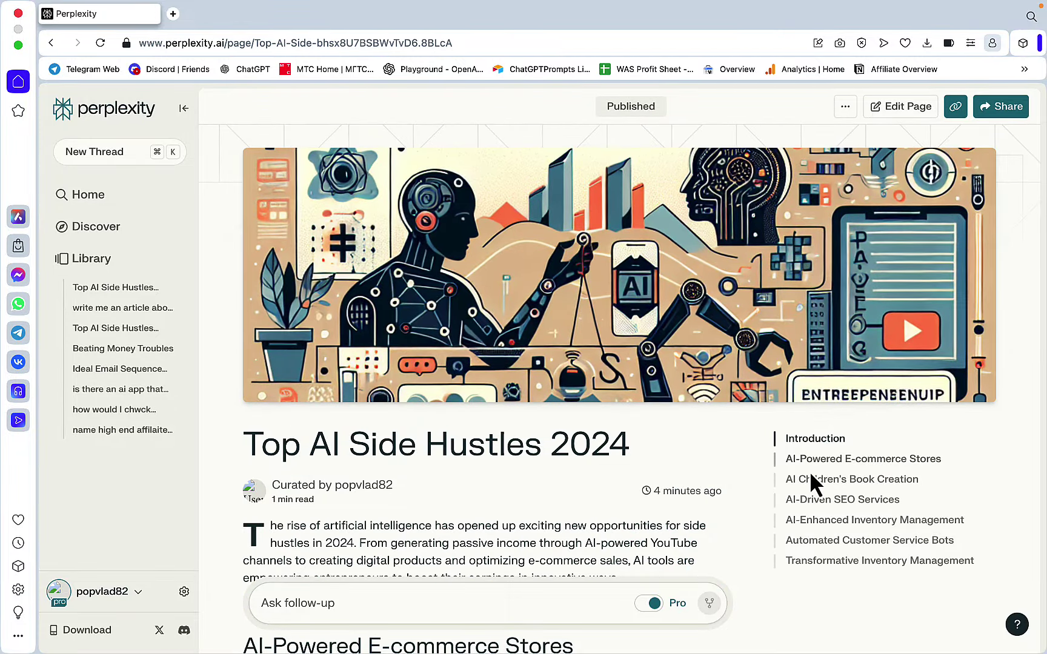
scroll(768, 416, "down", 1)
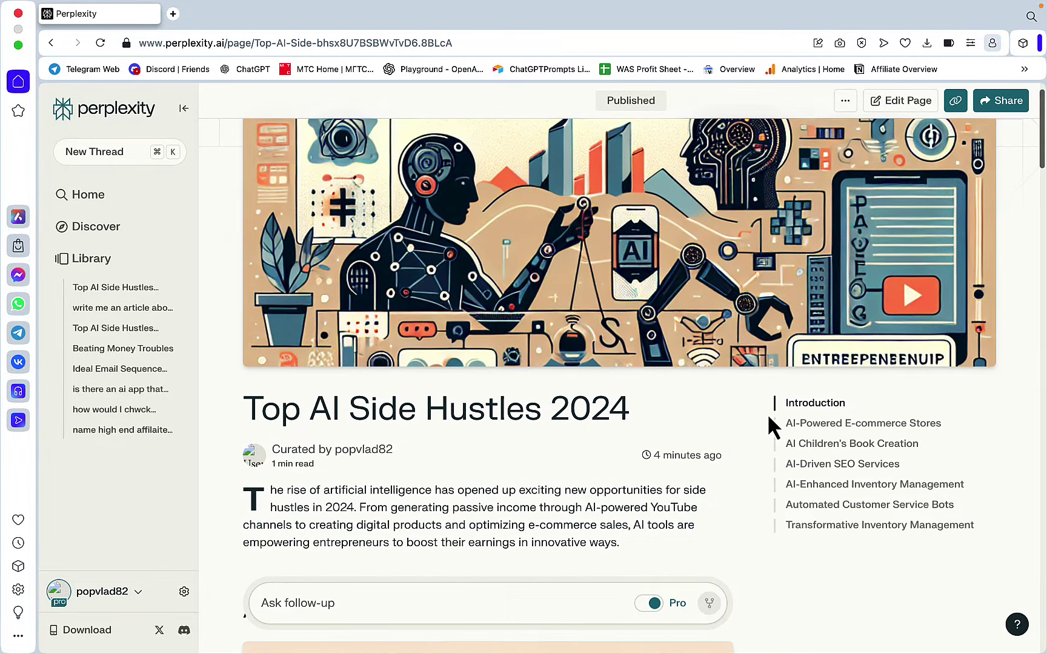
scroll(768, 417, "down", 5)
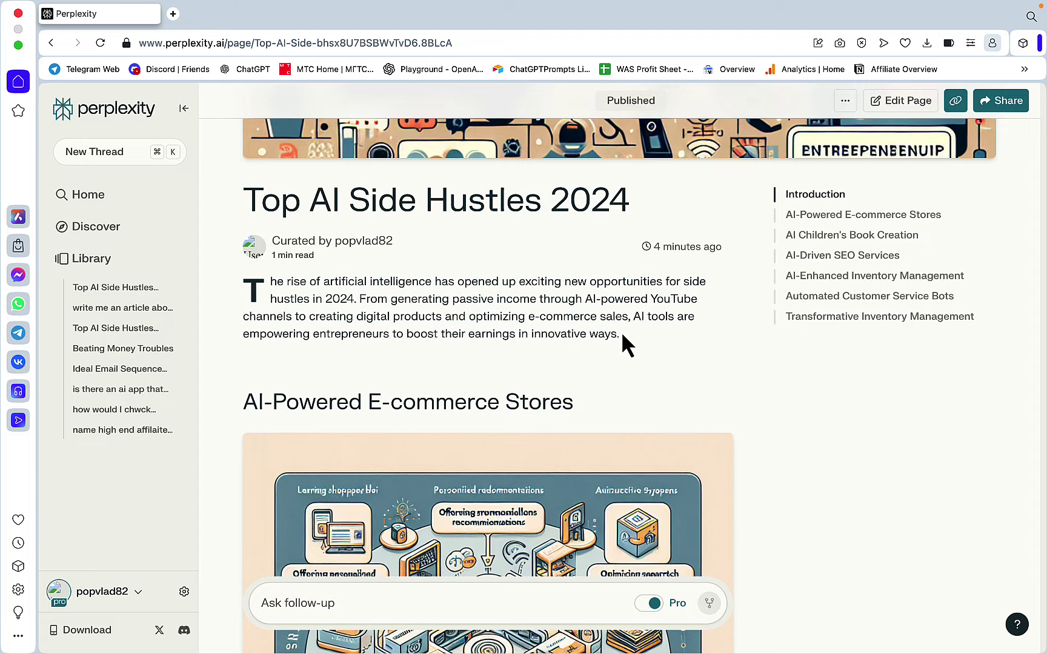
scroll(505, 329, "down", 15)
scroll(505, 327, "down", 20)
scroll(505, 328, "up", 20)
scroll(505, 328, "up", 10)
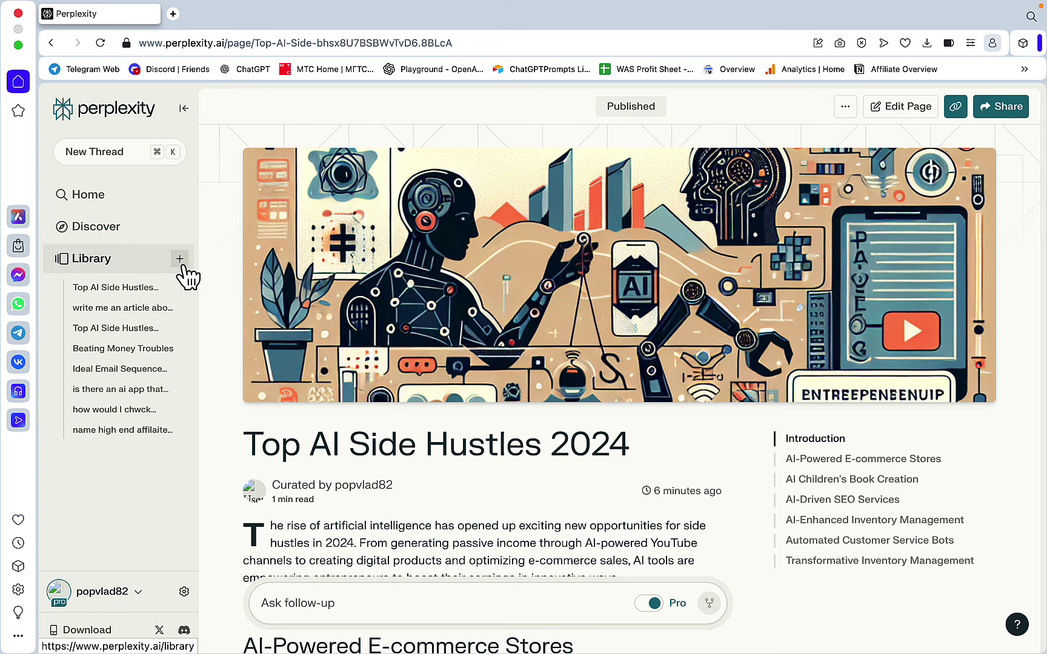
Step: Open the Library in a new browser tab
right_click(185, 269)
left_click(202, 285)
left_click(230, 14)
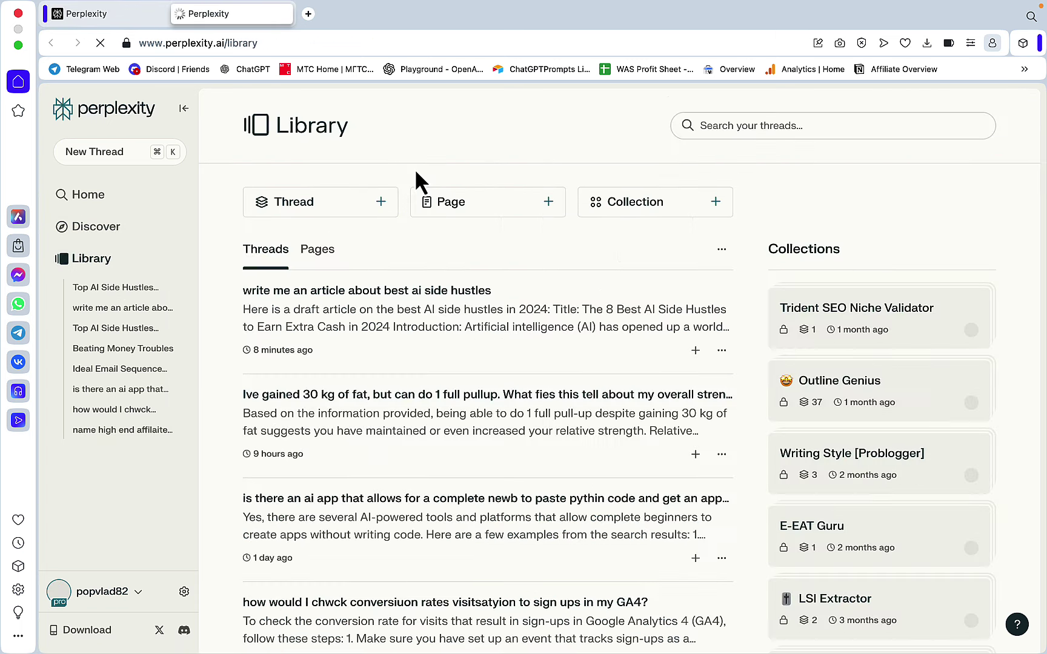
Step: Dismiss the Create Collection form, open Outline Genius, and ask for a 2024 AI side hustles outline
left_click(665, 211)
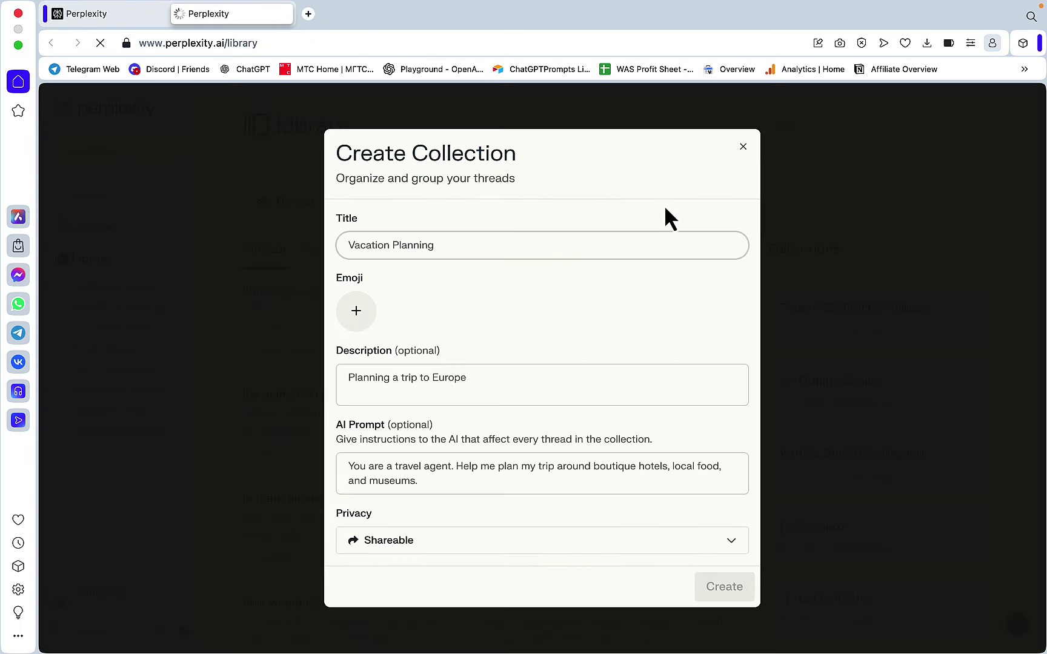
left_click(794, 200)
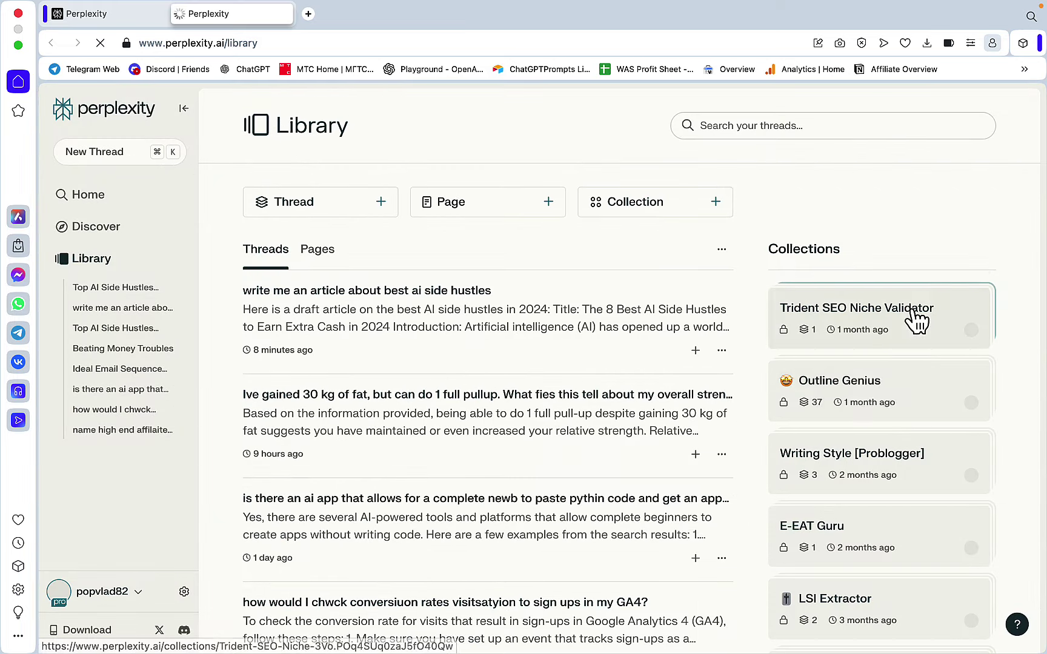
left_click(807, 388)
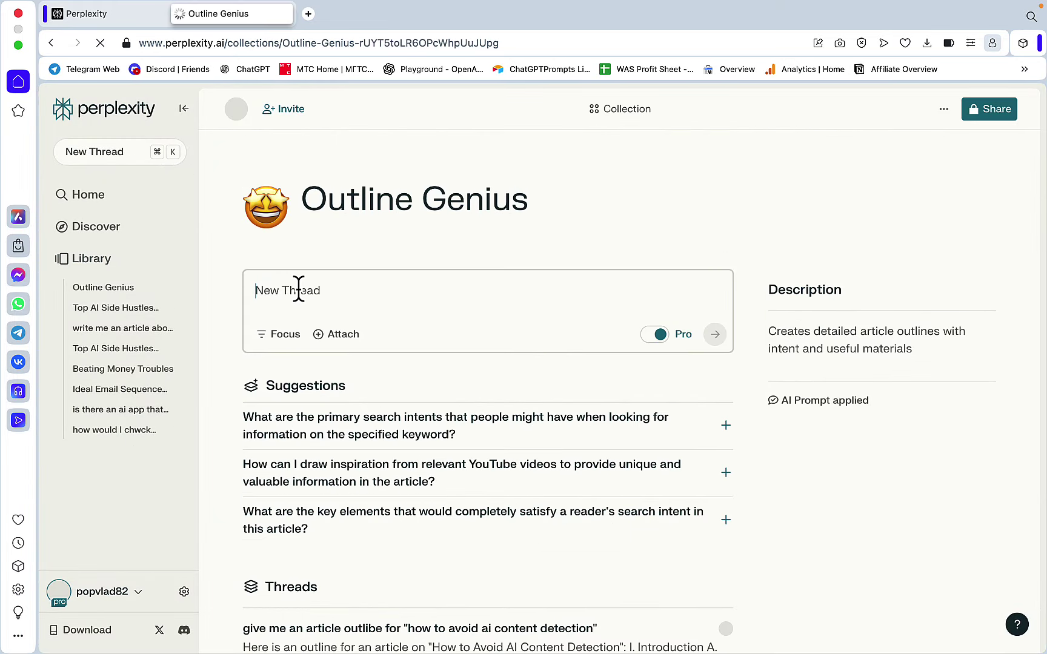
type("gi")
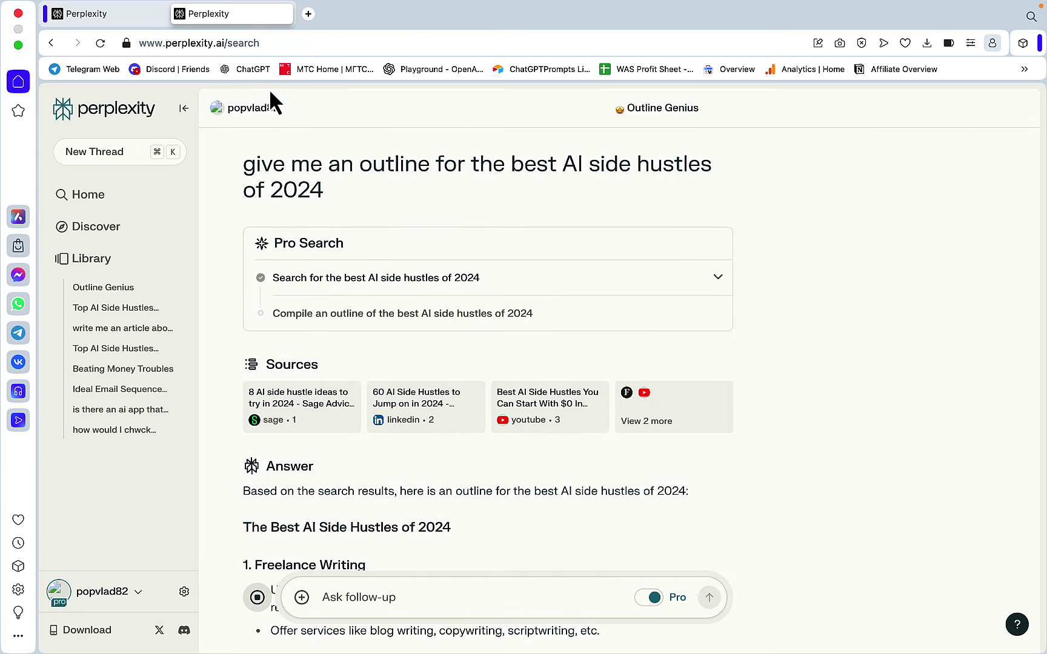
left_click(148, 16)
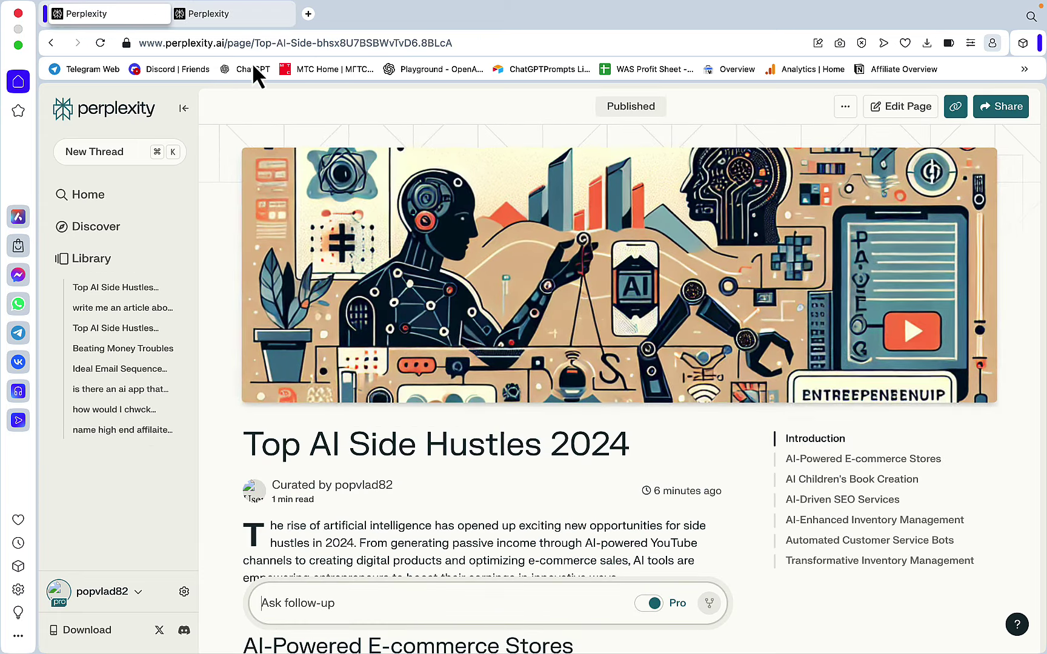
left_click(232, 14)
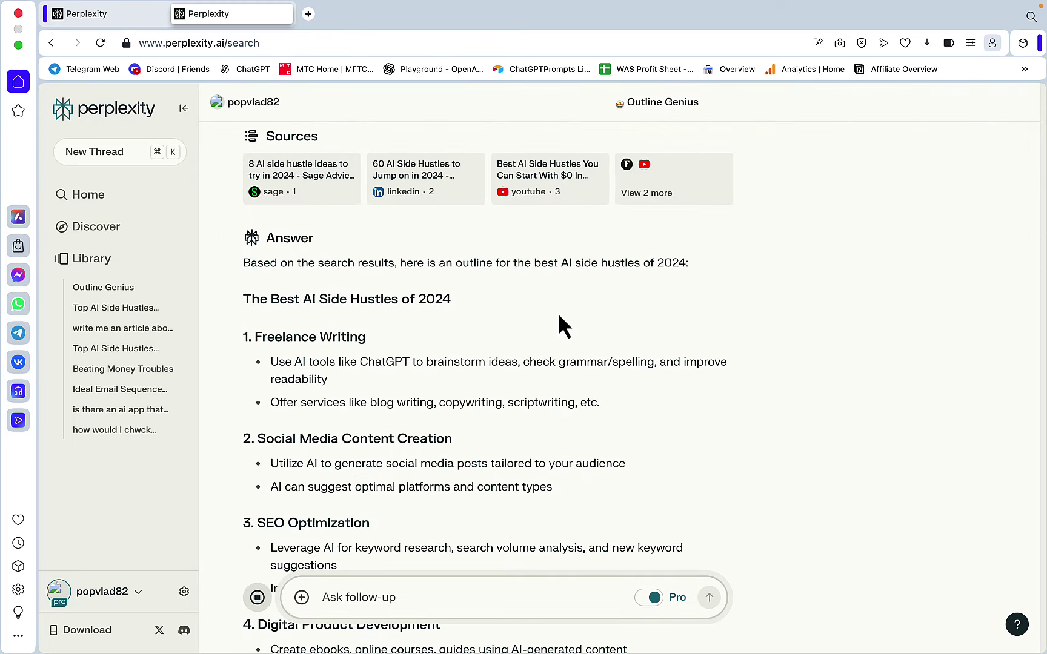
scroll(558, 313, "down", 3)
scroll(557, 313, "down", 2)
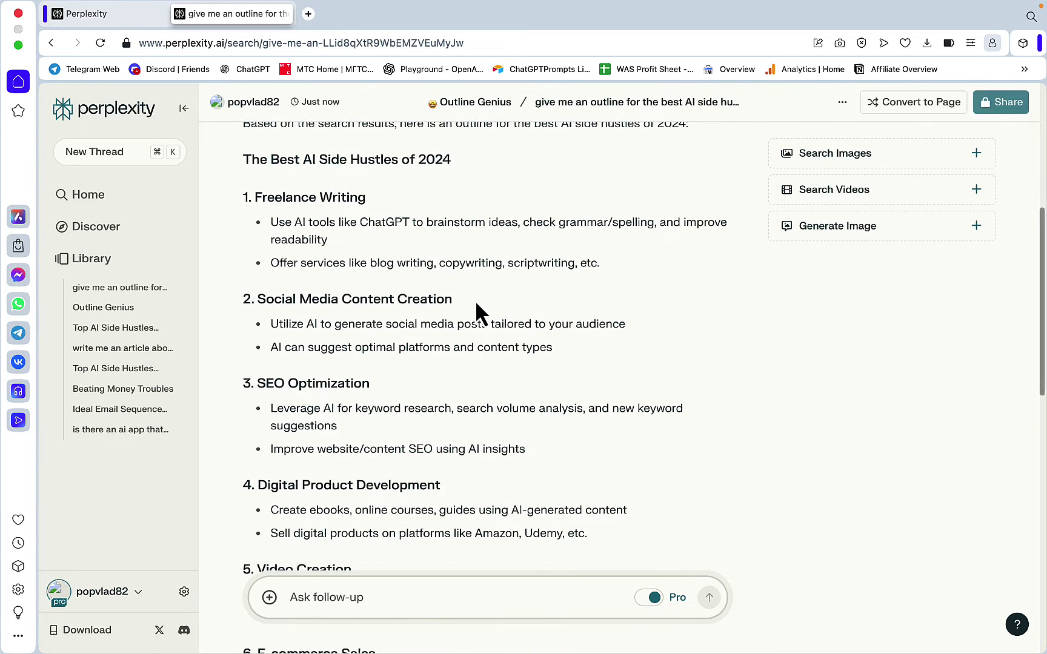
scroll(475, 300, "down", 3)
scroll(475, 334, "down", 3)
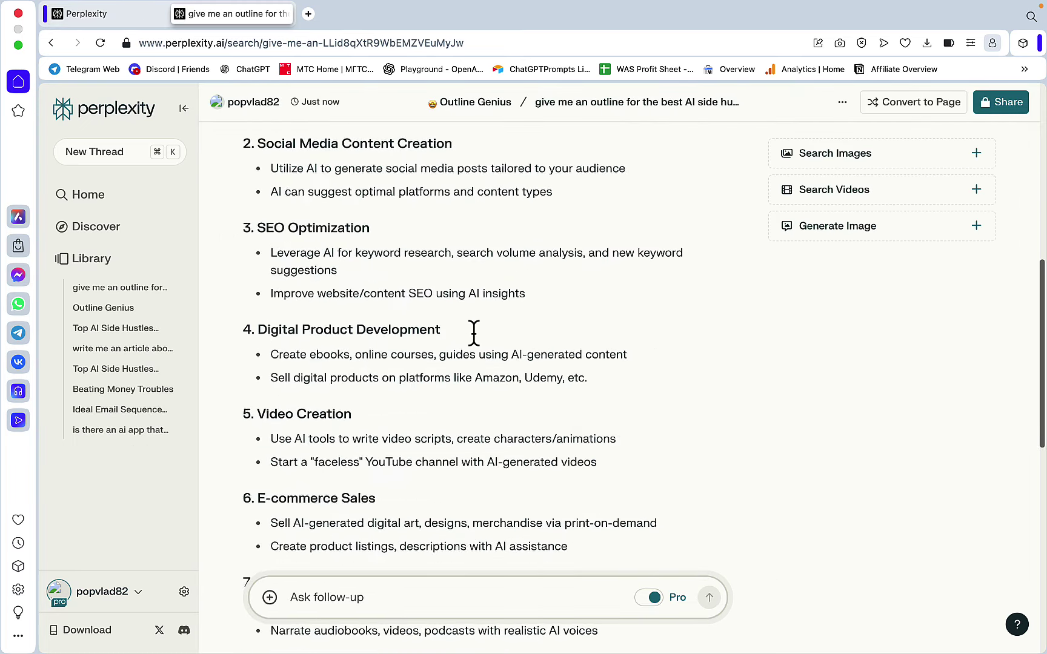
scroll(475, 335, "down", 3)
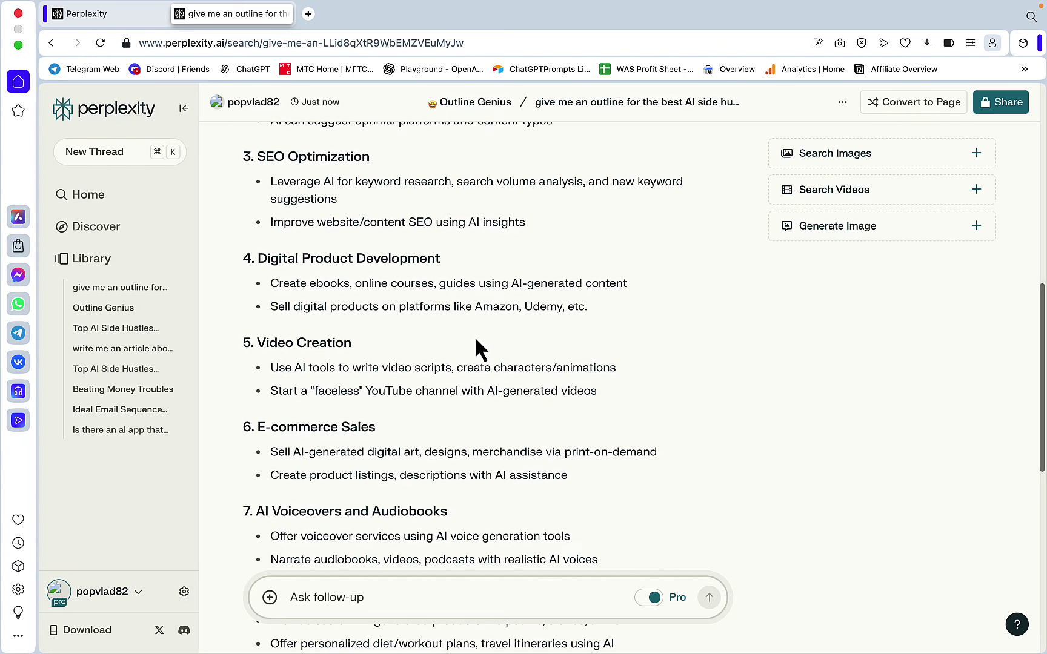
scroll(500, 406, "down", 3)
scroll(499, 404, "down", 5)
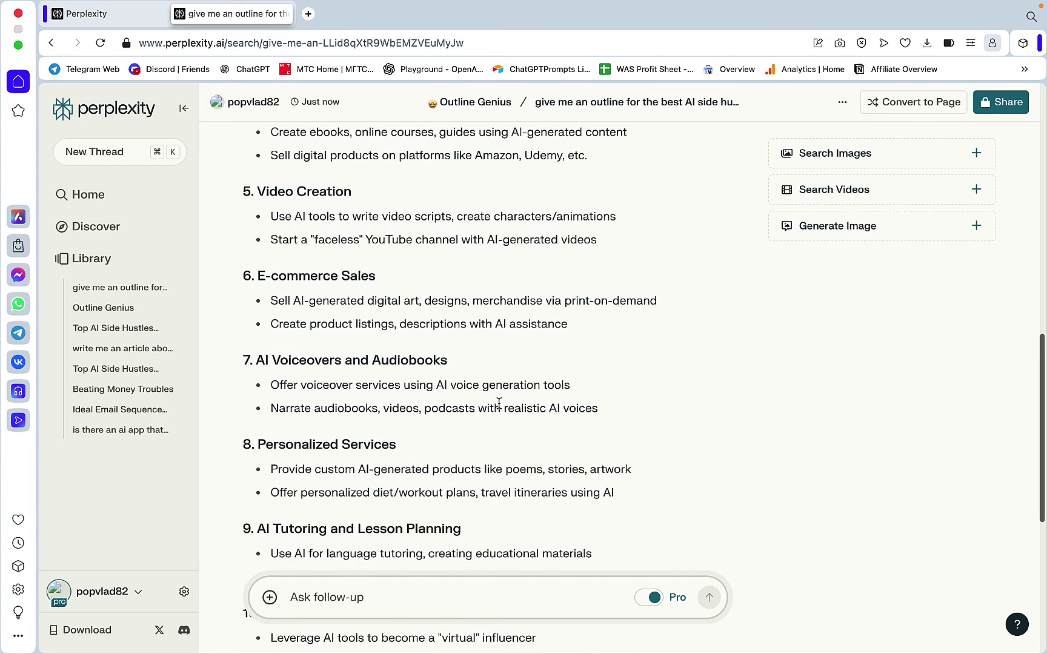
scroll(499, 407, "down", 3)
scroll(495, 405, "down", 3)
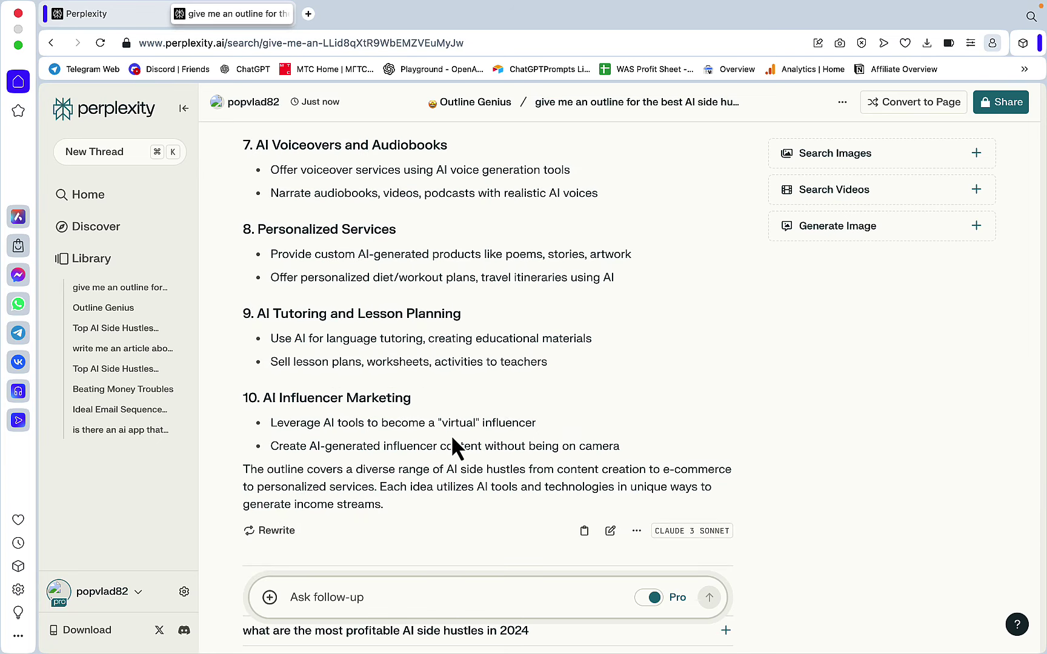
scroll(340, 280, "up", 10)
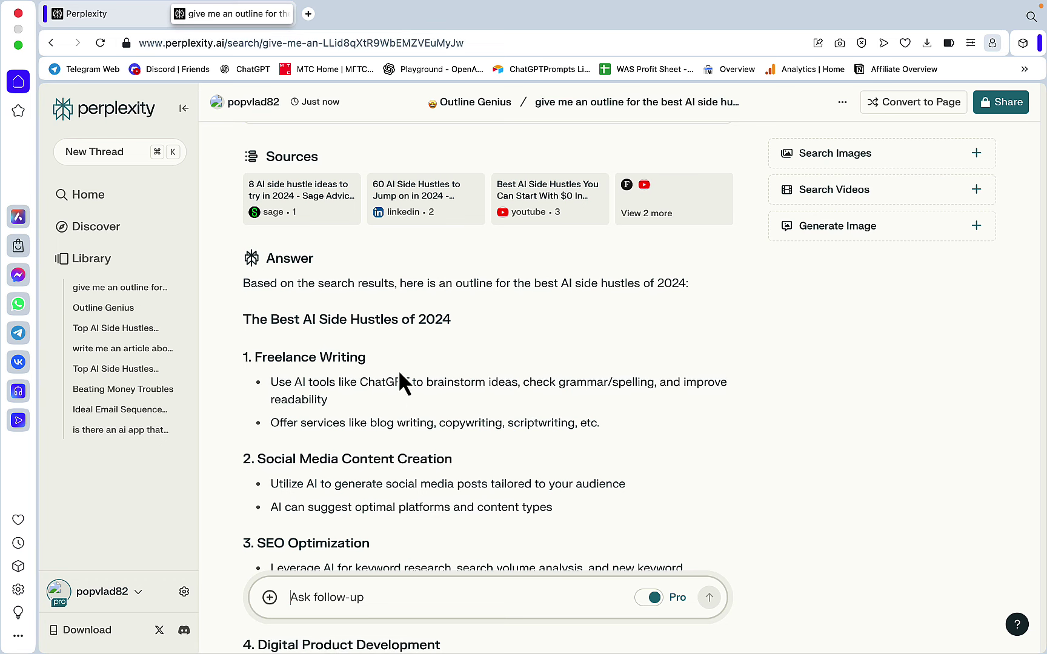
left_click(147, 22)
scroll(618, 515, "down", 5)
scroll(605, 497, "up", 5)
Step: Generate an AI Writing Assistants section from the copied Freelance Writing outline text
left_click(233, 13)
left_click_drag(601, 422, 242, 357)
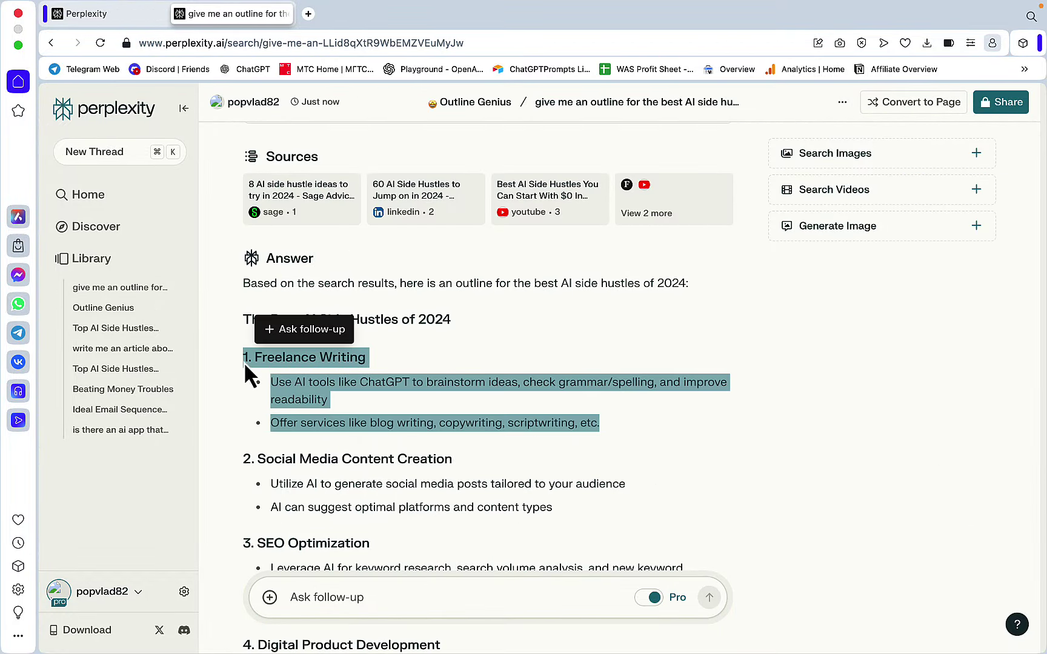
key("ctrl+Tab")
scroll(482, 297, "up", 2)
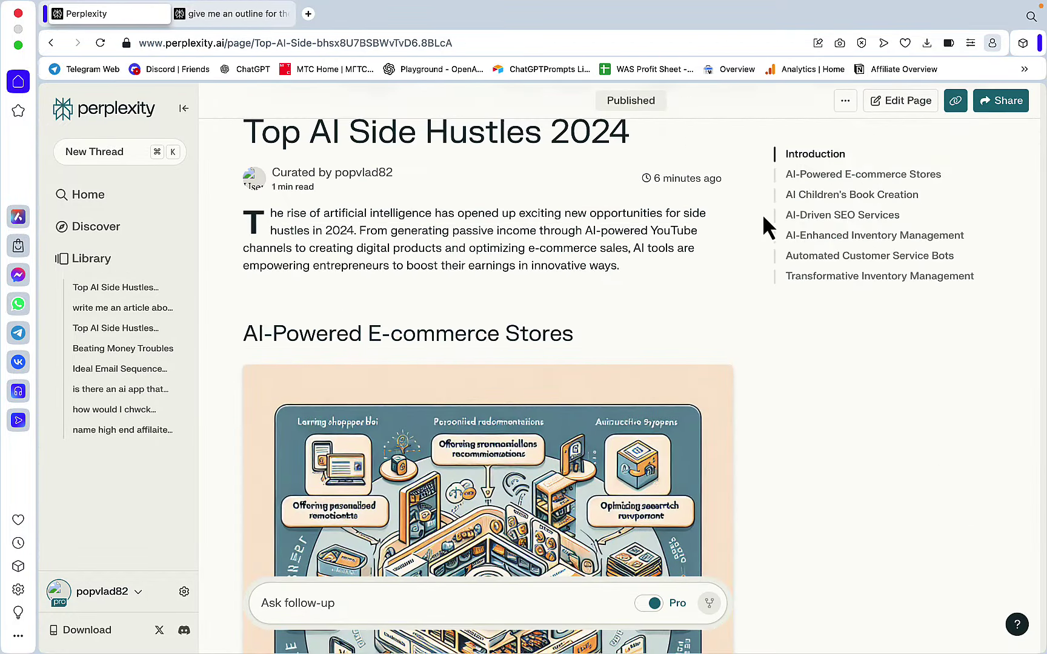
left_click(889, 103)
left_click(466, 303)
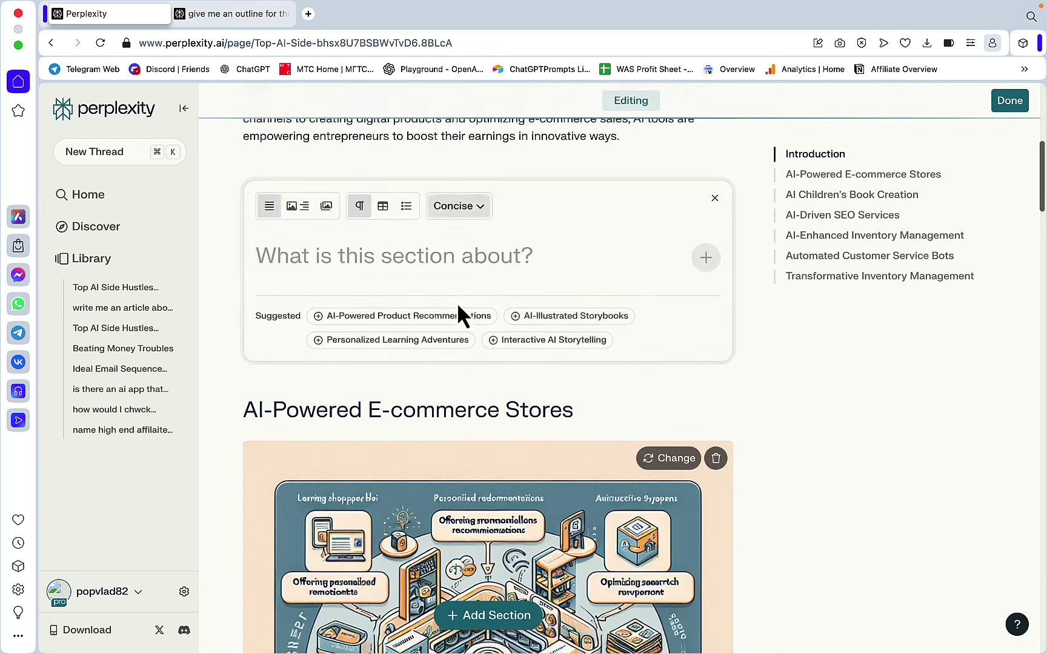
key("super+v")
left_click(707, 257)
Step: Generate an AI Social Media Automation section from the copied Social Media Content Creation outline
key("ctrl+Tab")
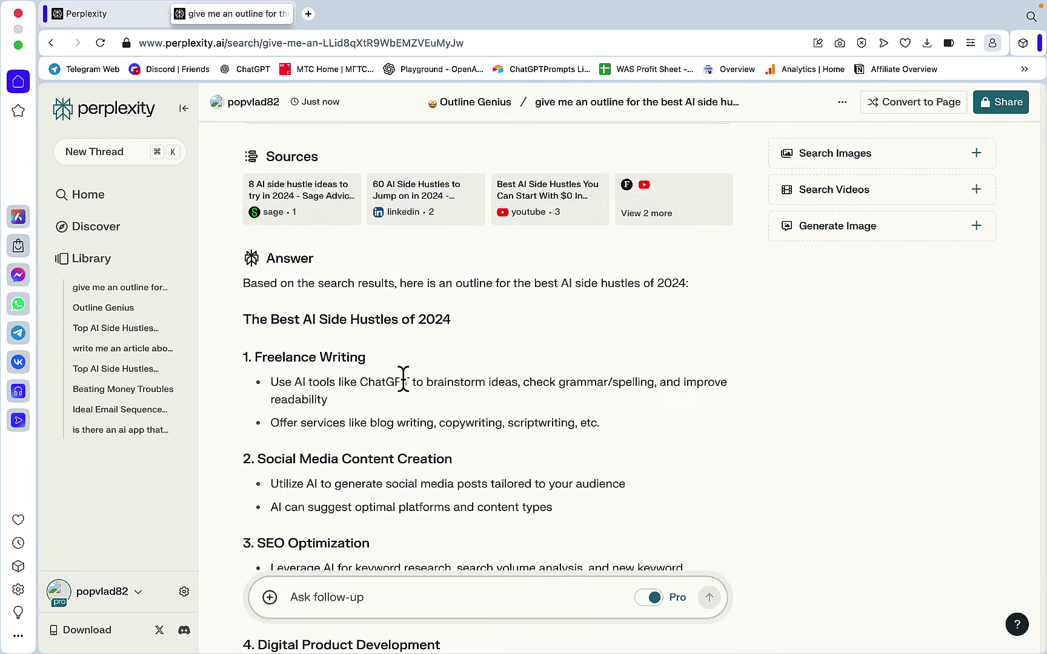
scroll(463, 396, "down", 2)
left_click_drag(559, 434, 308, 371)
key("super+c")
key("ctrl+shift+Tab")
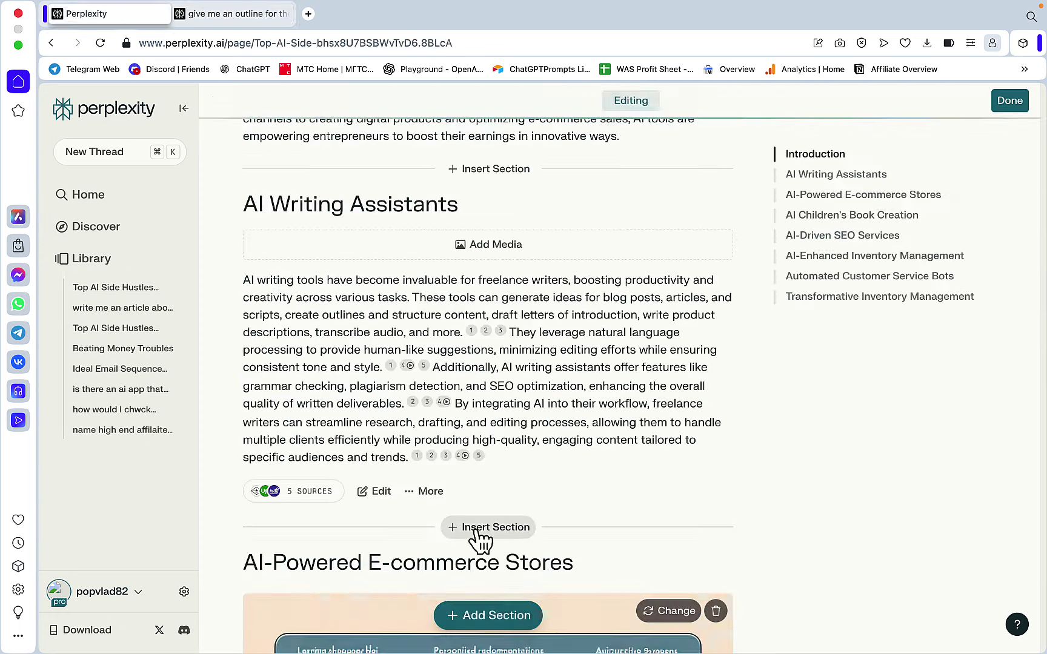
left_click(477, 529)
key("super+v")
left_click(706, 258)
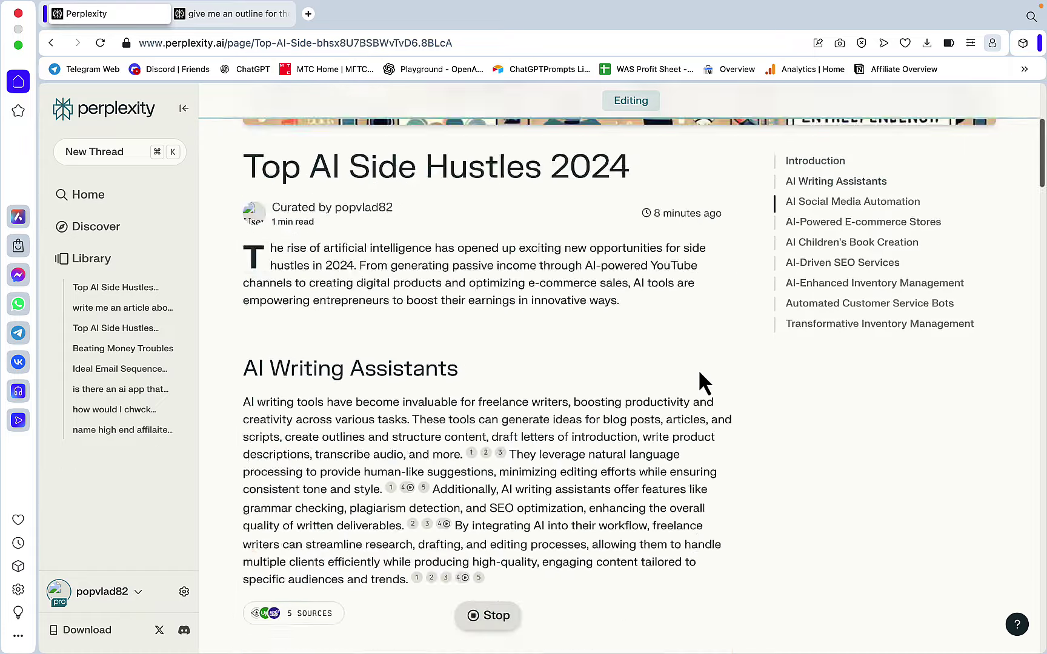
Step: Delete the E-commerce section's image and look for media for the AI Social Media Automation section
scroll(699, 372, "down", 5)
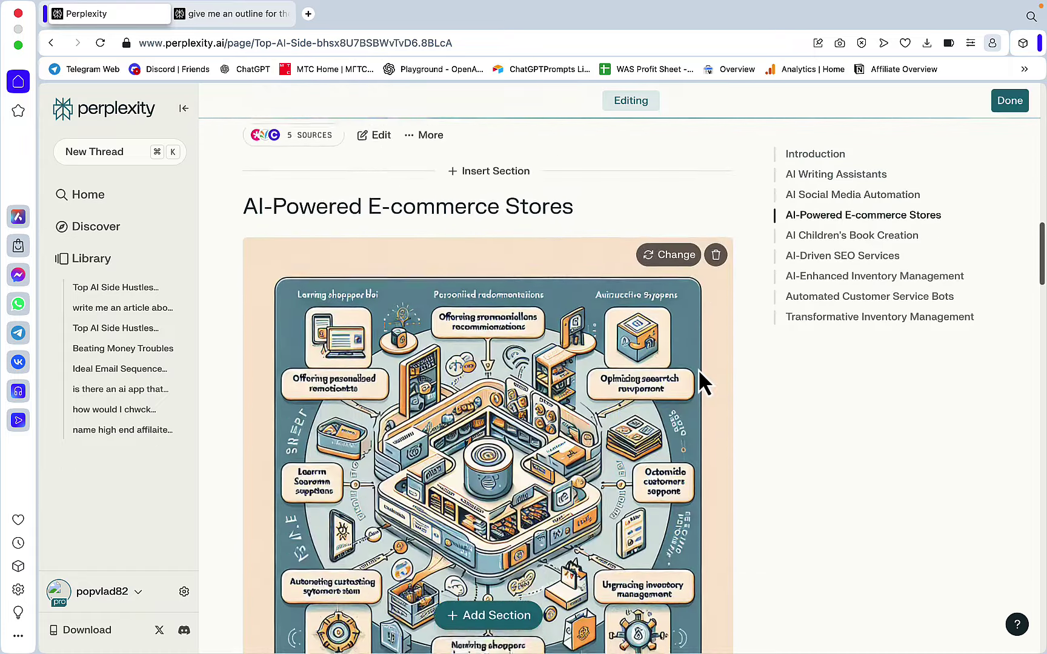
left_click(716, 243)
scroll(630, 252, "up", 5)
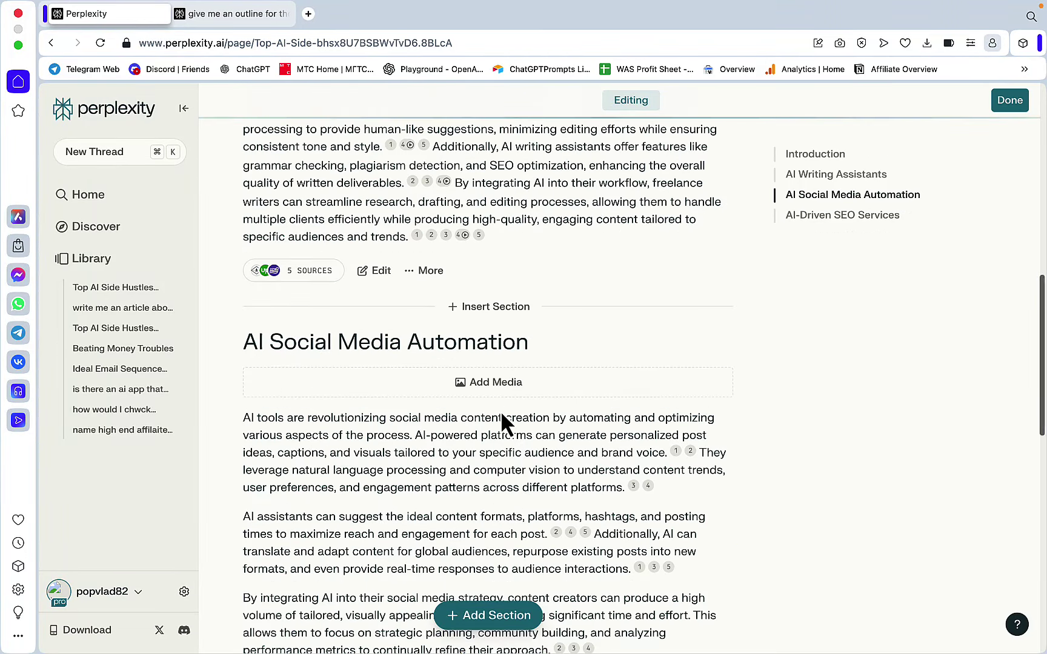
left_click(484, 390)
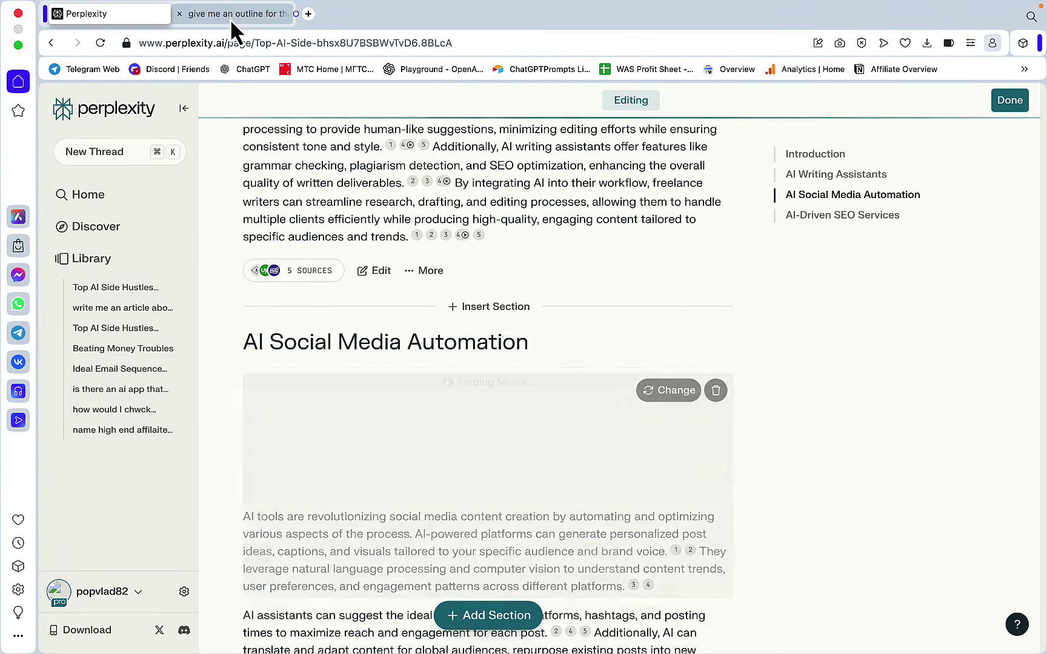
Step: Paste the SEO Optimization outline text into the new section box at the page end
left_click(229, 16)
left_click_drag(528, 534, 243, 465)
left_click(109, 13)
scroll(392, 250, "down", 5)
scroll(392, 249, "down", 6)
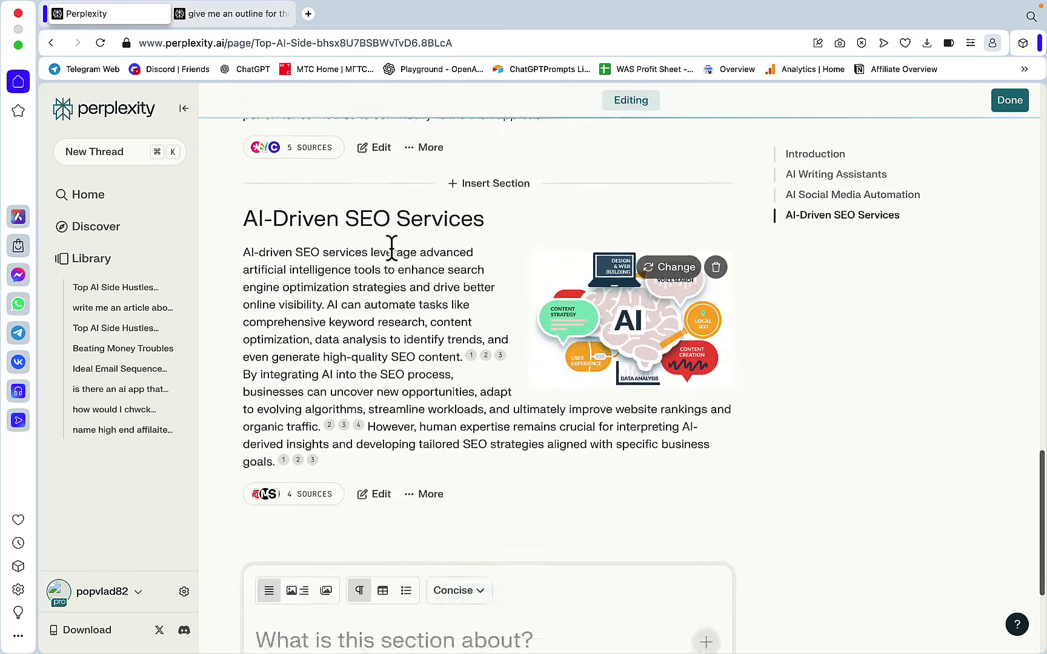
left_click(350, 425)
key("super+v")
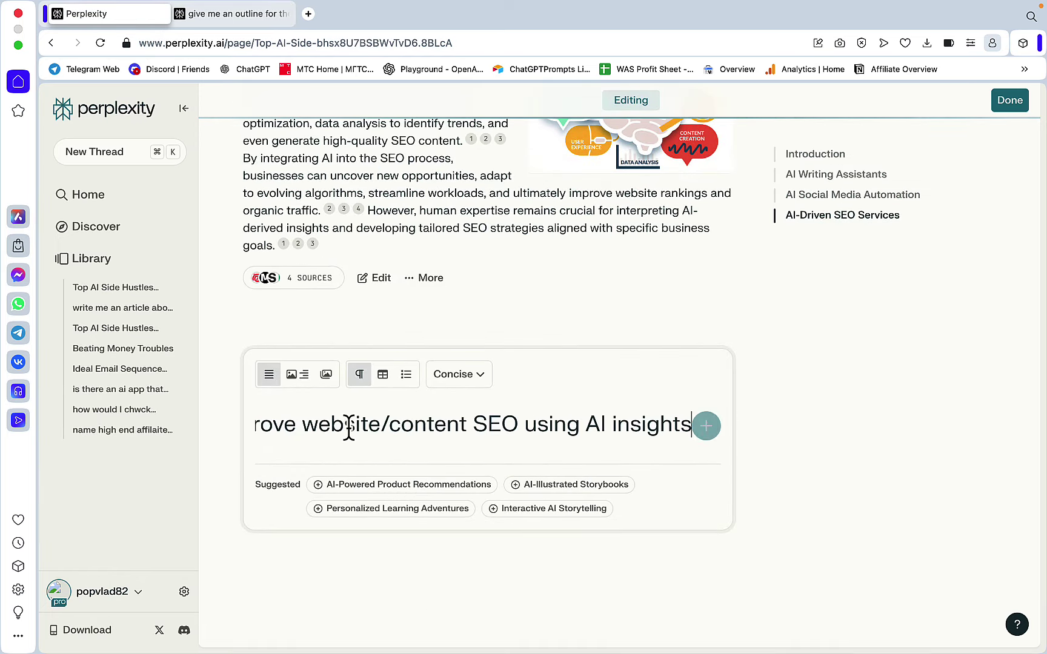
Step: Generate the AI-Powered SEO Optimization section, then regenerate it in table format with Detailed length
left_click(704, 426)
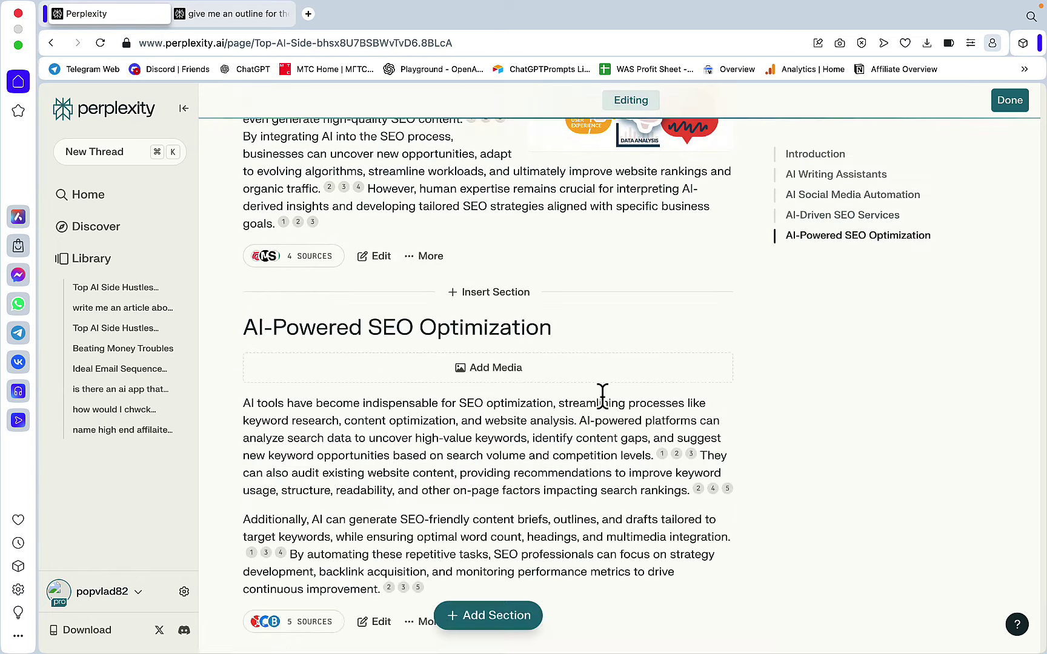
left_click(378, 428)
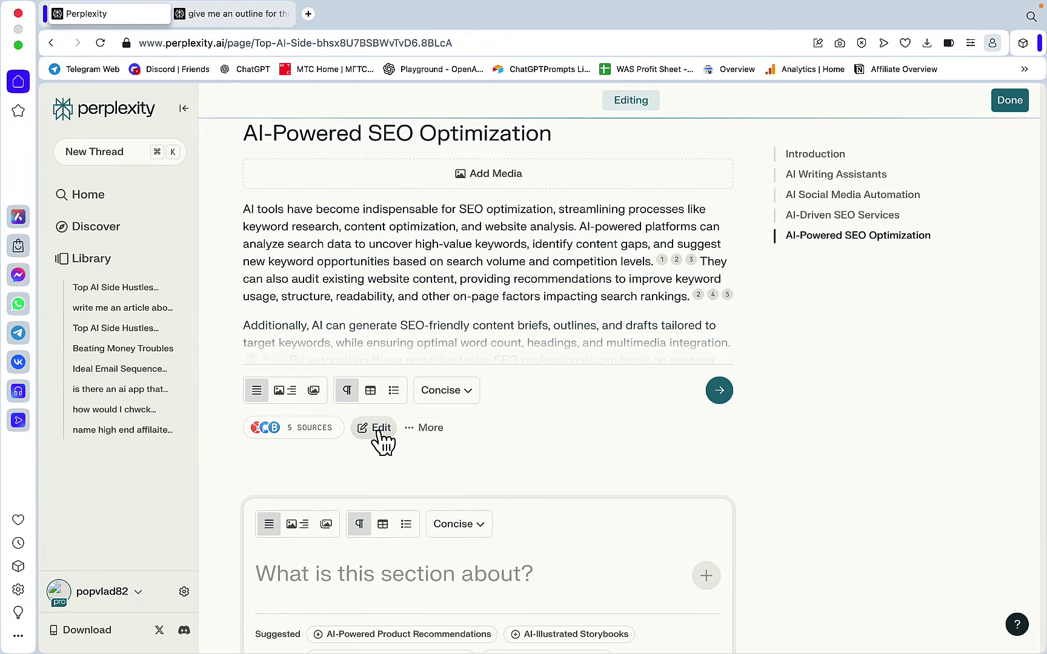
left_click(371, 391)
left_click(442, 393)
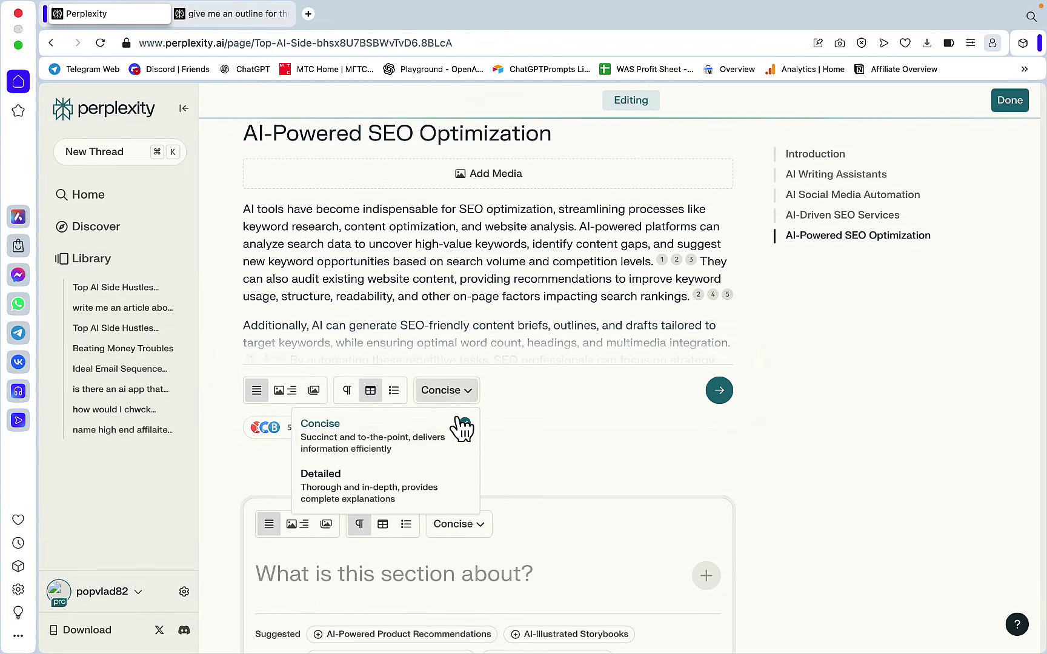
left_click(426, 478)
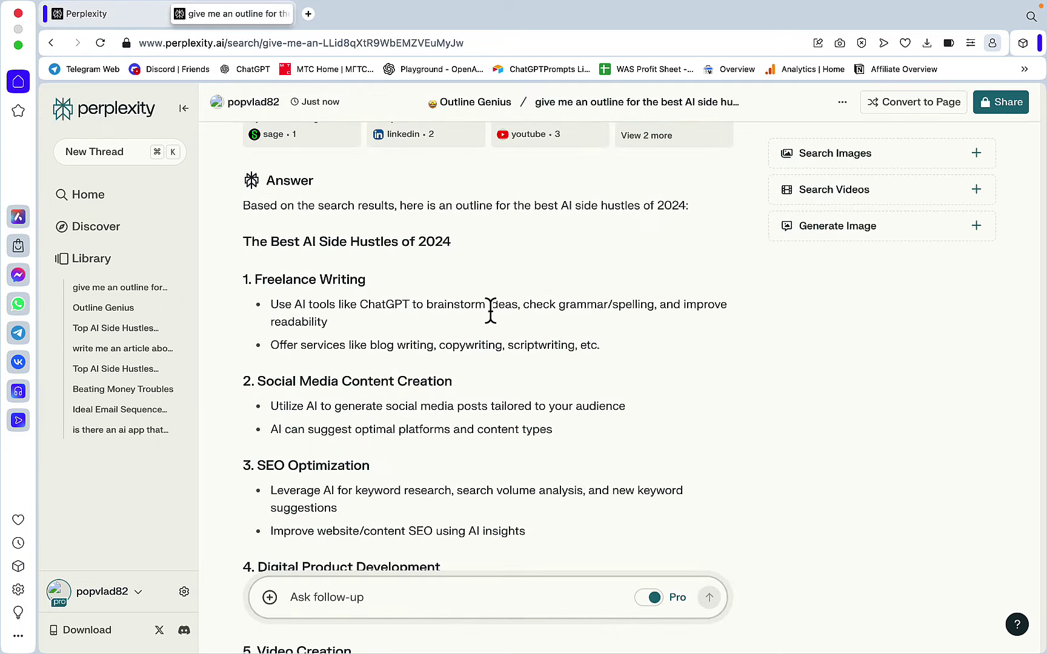
Step: Scroll through the remaining outline, then return to the page editor and scroll back to its top
scroll(490, 311, "down", 10)
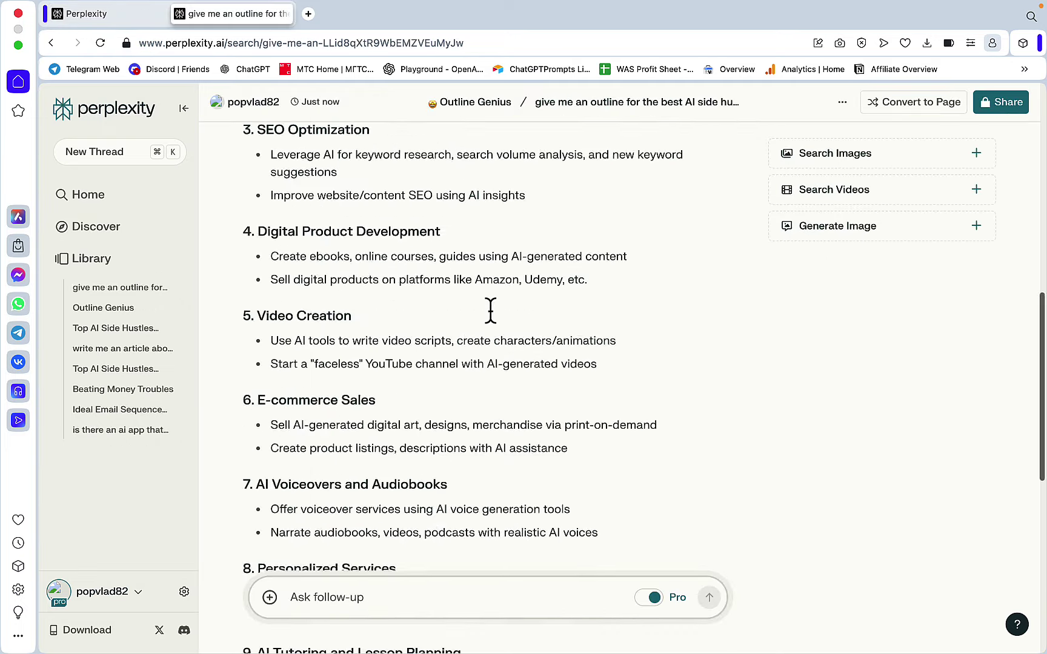
scroll(491, 311, "down", 1)
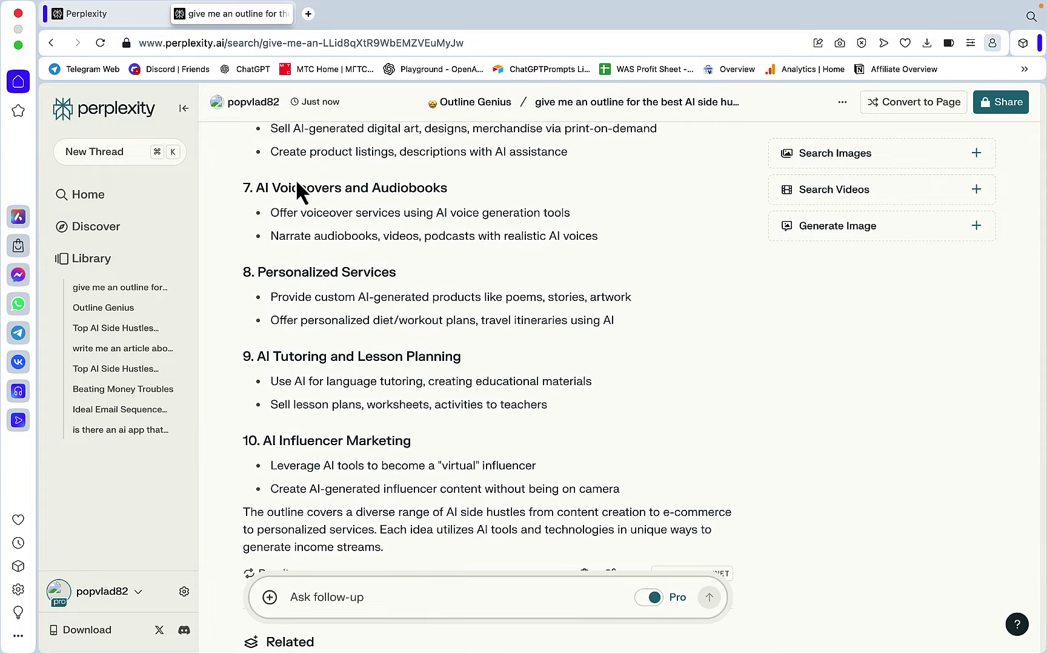
left_click(144, 22)
scroll(400, 352, "down", 4)
scroll(400, 351, "up", 20)
scroll(408, 362, "up", 2)
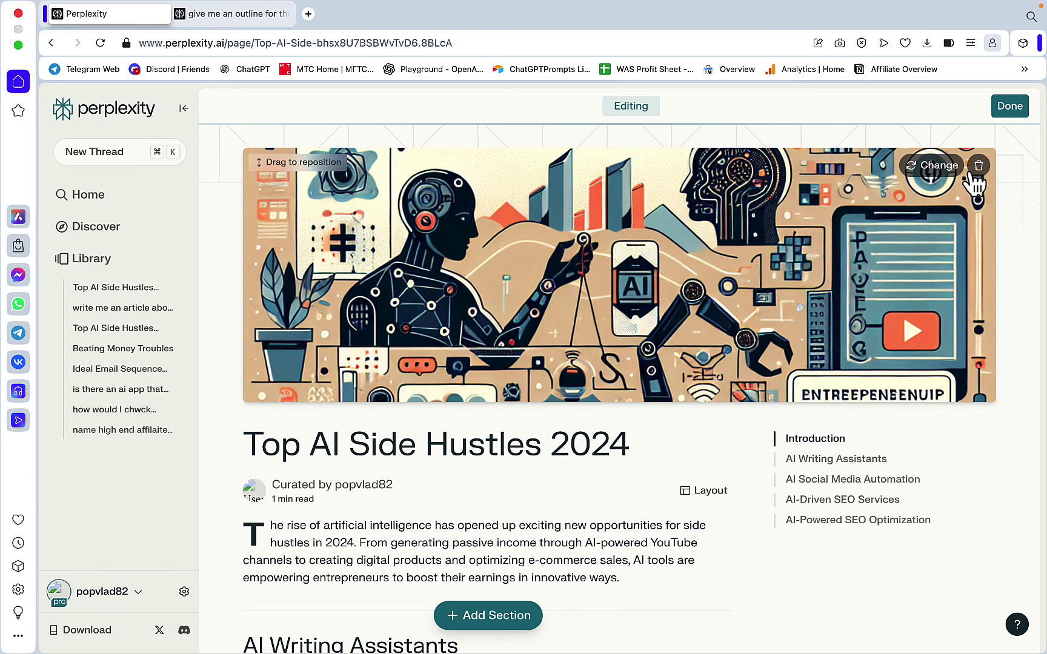
Step: Publish the page with Done, copy its share link, and scroll through the published result
left_click(1008, 107)
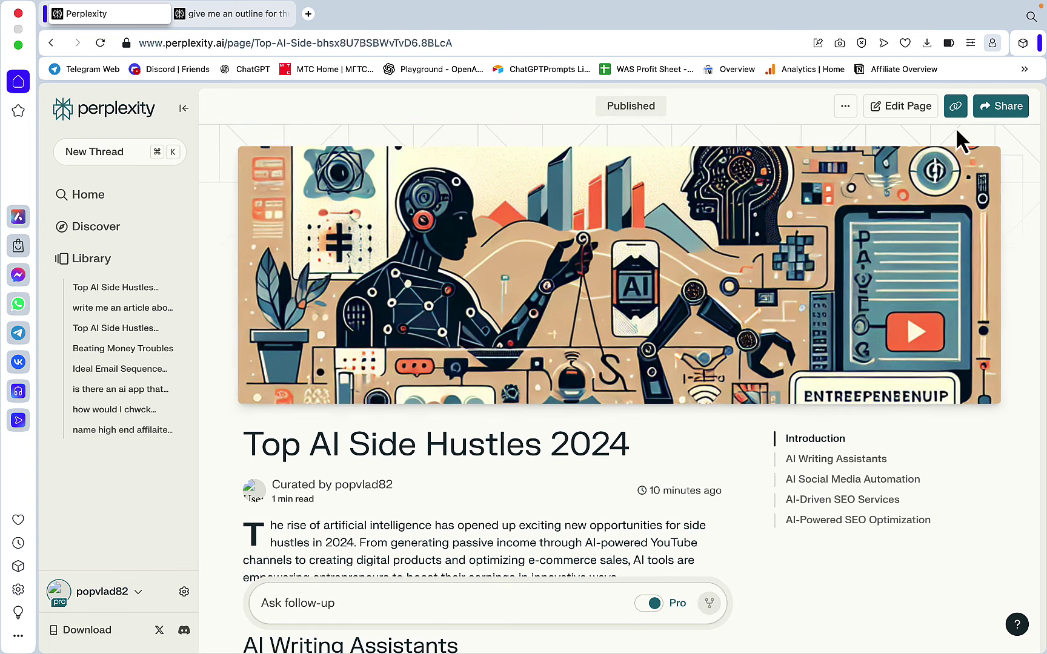
left_click(999, 109)
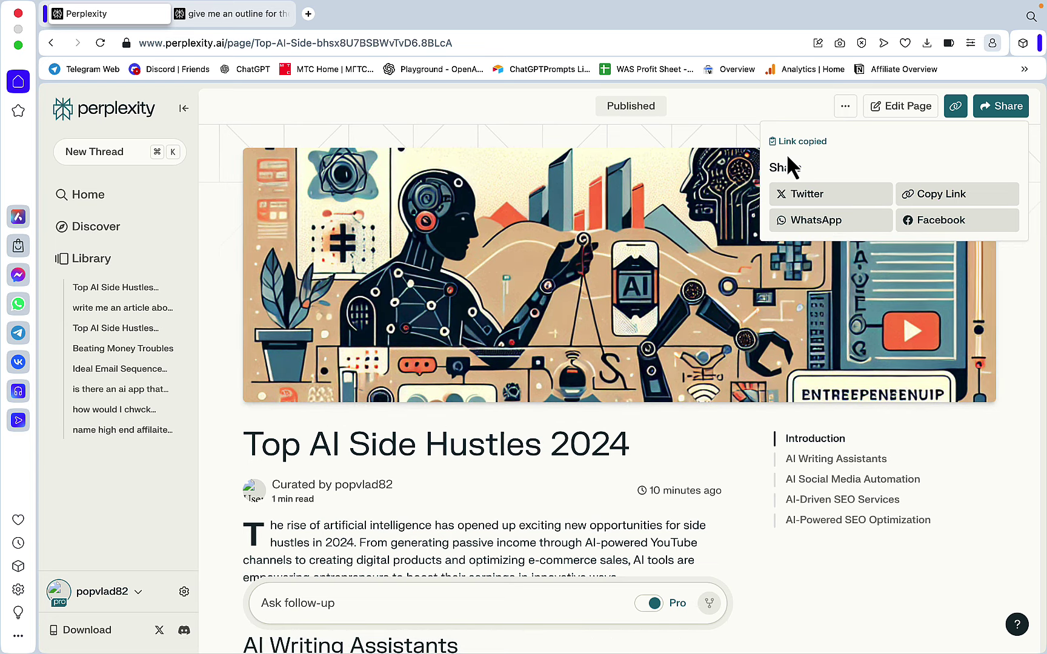
left_click(690, 444)
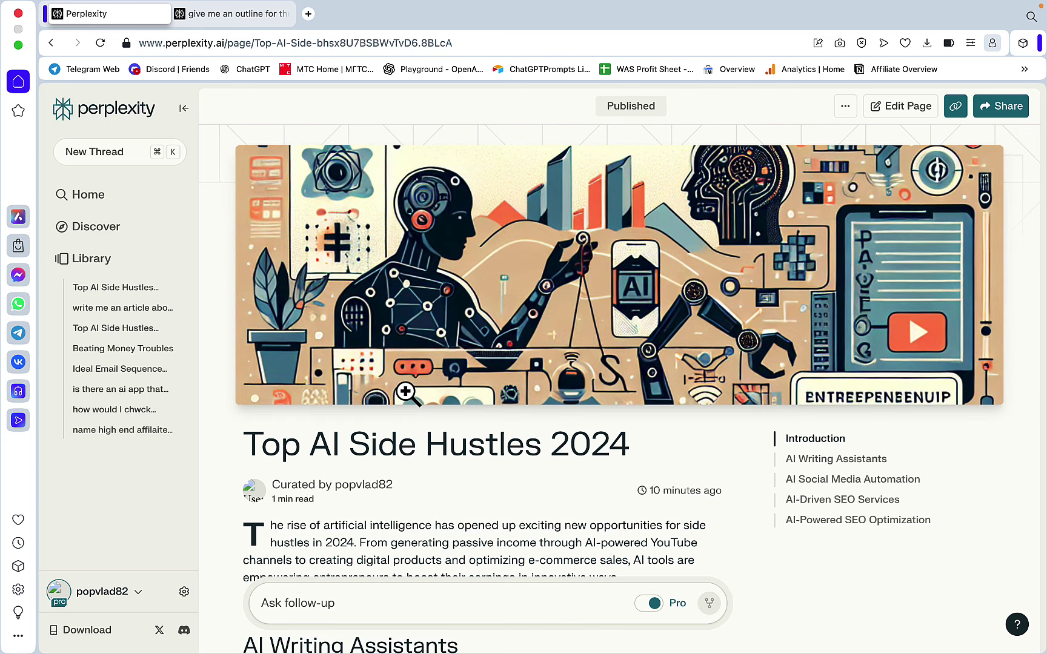
scroll(710, 420, "down", 20)
scroll(712, 420, "down", 12)
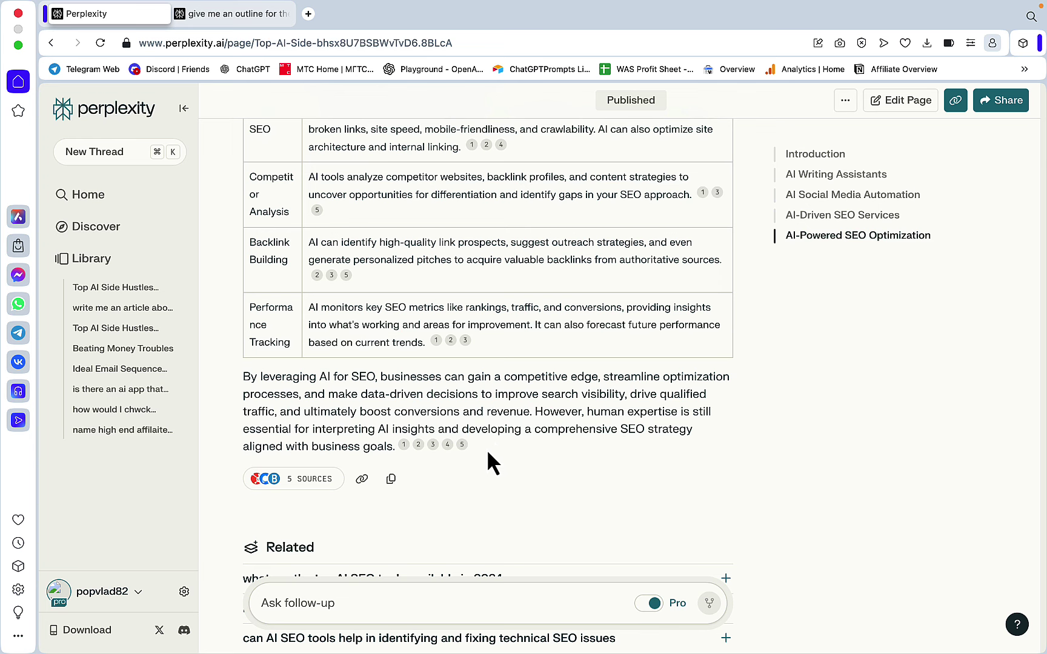
scroll(436, 473, "down", 1)
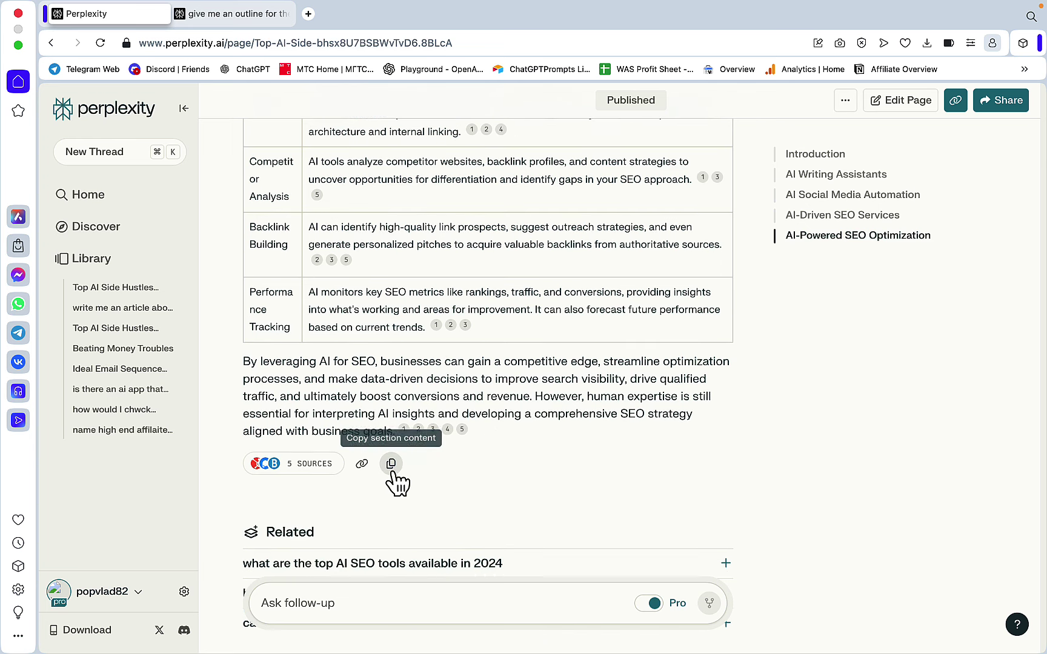
Step: Add a section from the prompt 'Give me a relavant link and some statitstics from trickmenot.' and review the trickmenot.ai Traffic Stats section it generates
scroll(787, 230, "up", 5)
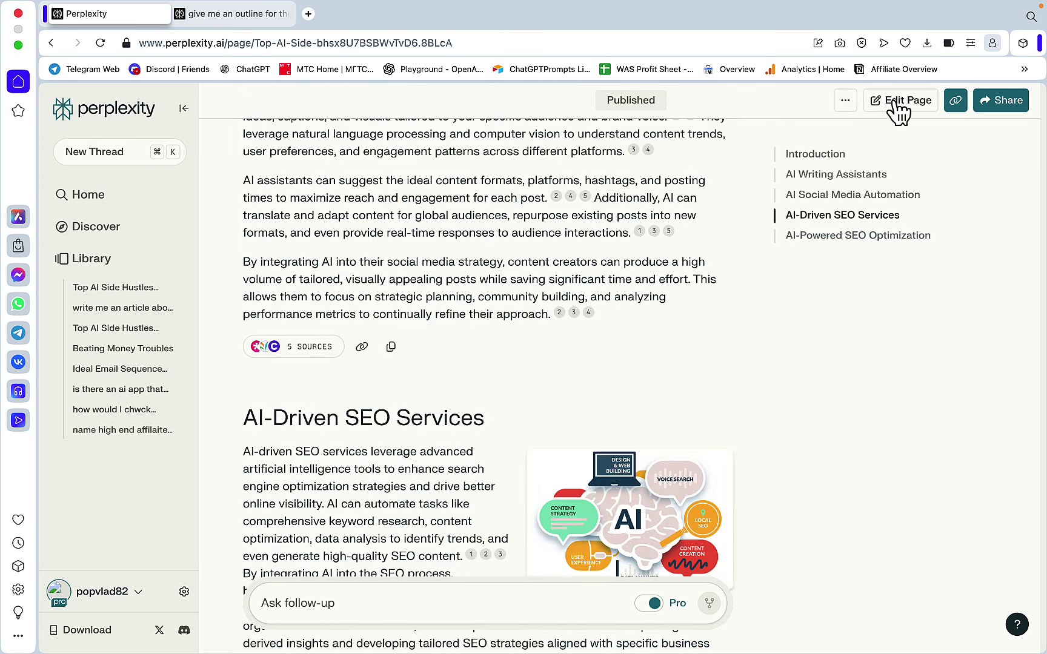
left_click(901, 99)
type("Give me a ")
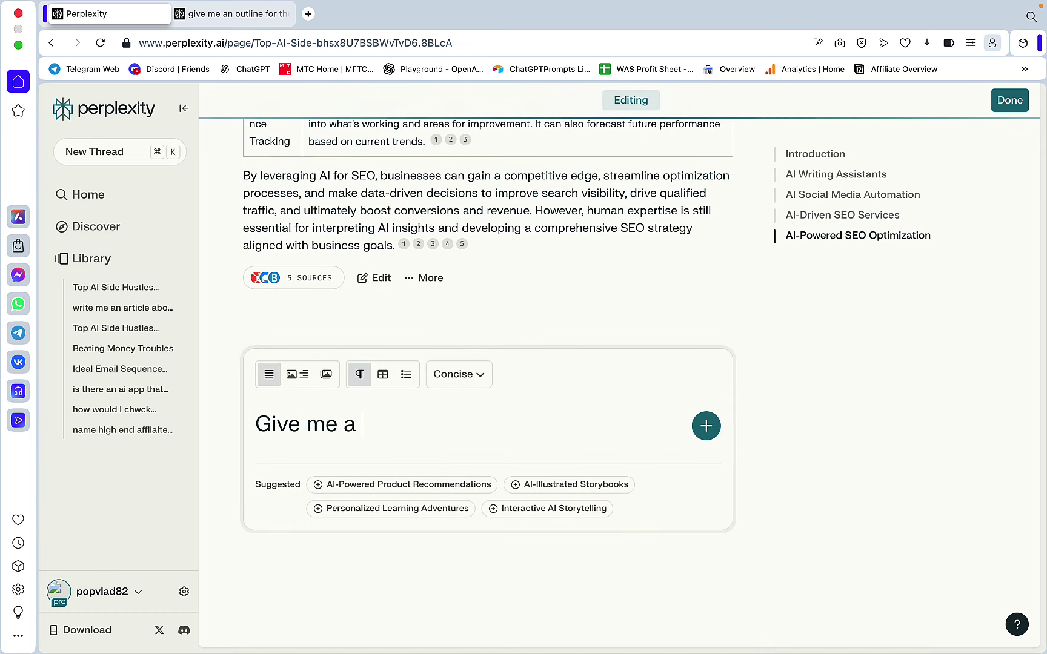
type("relavant link")
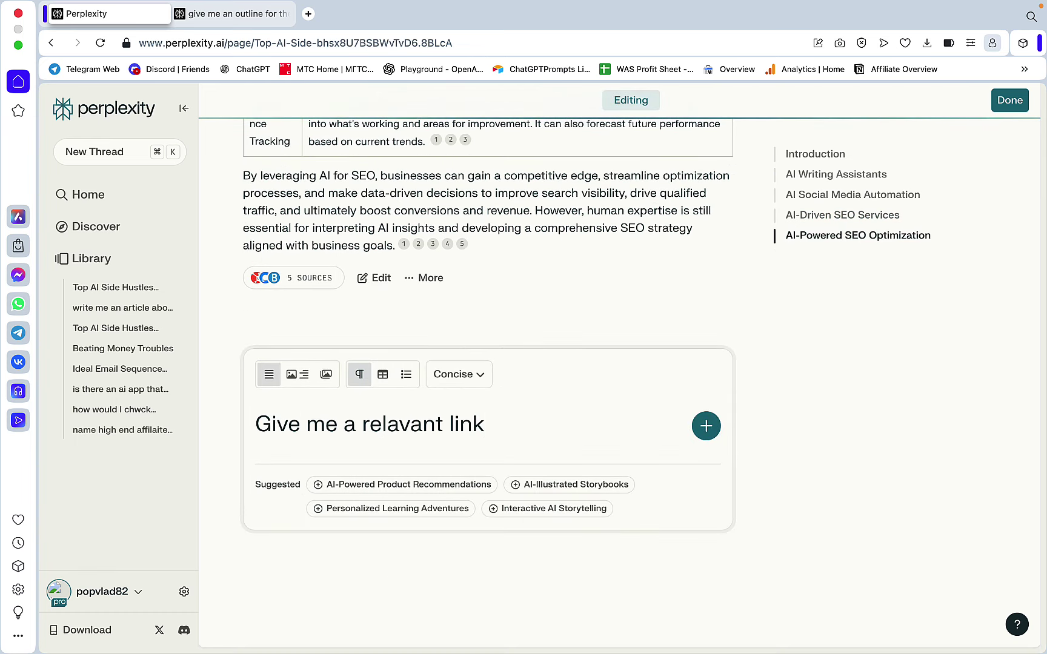
type(" and some statit")
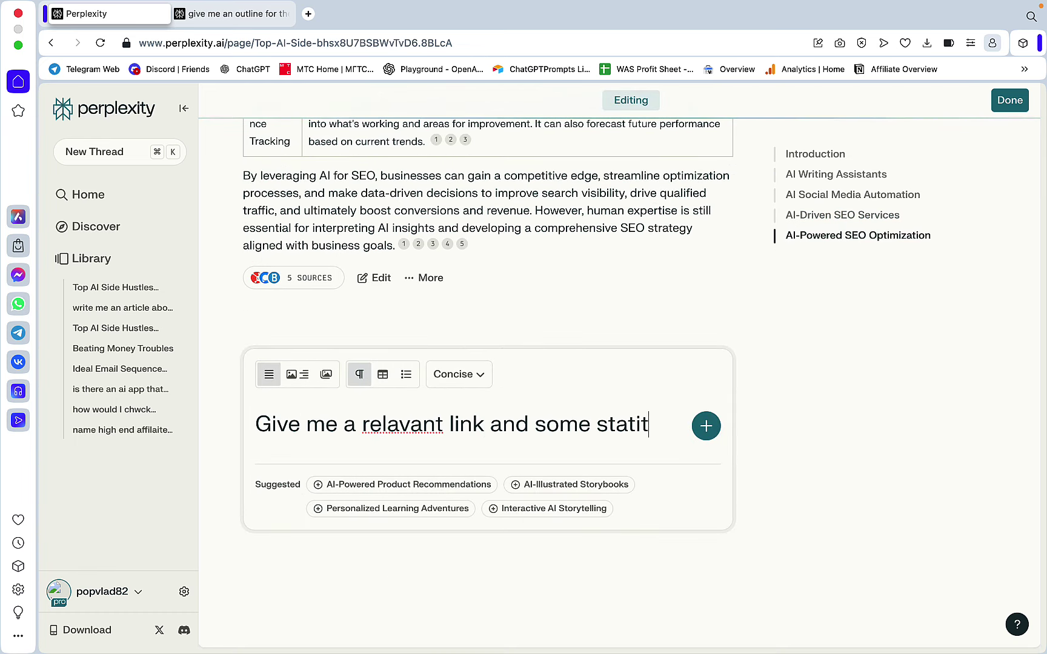
type("stics from trickmenot.")
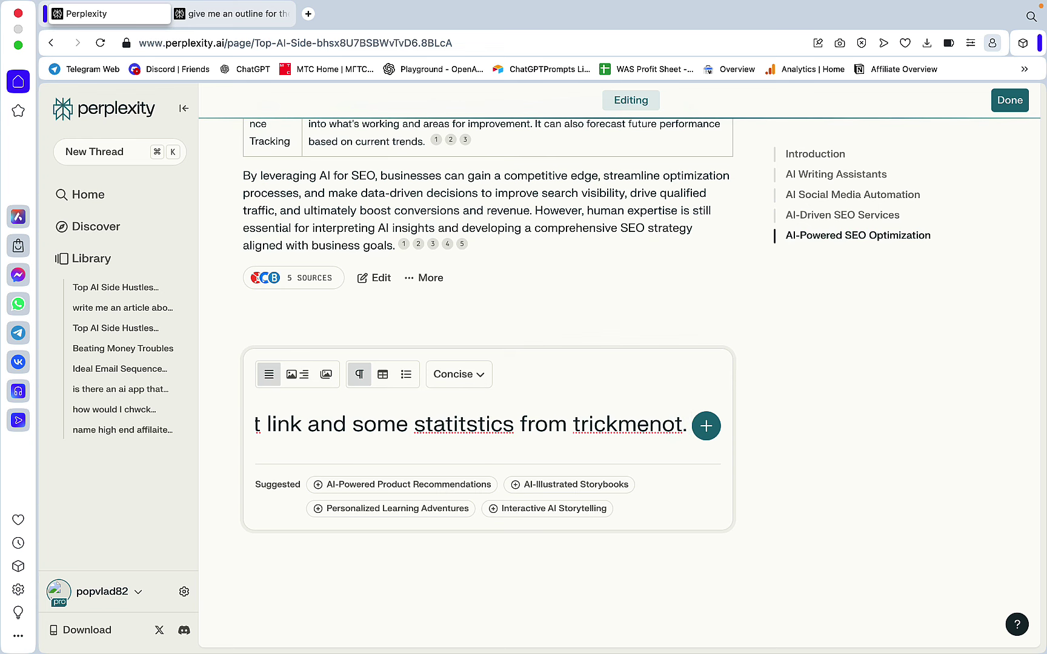
key("Return")
scroll(680, 464, "down", 1)
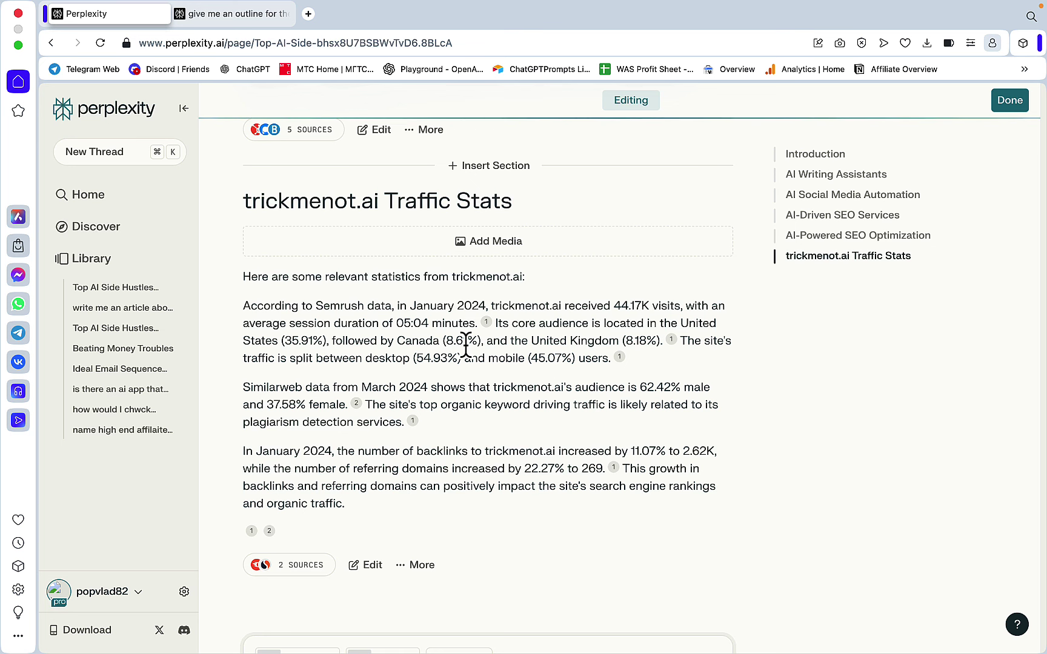
scroll(437, 424, "down", 2)
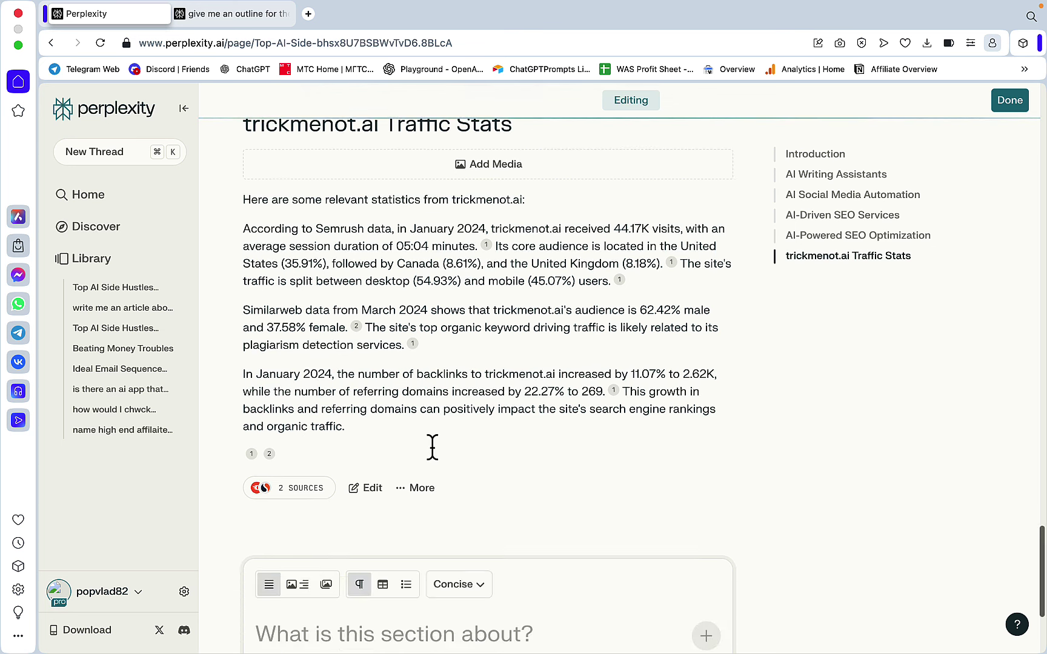
scroll(433, 439, "up", 3)
scroll(445, 418, "down", 1)
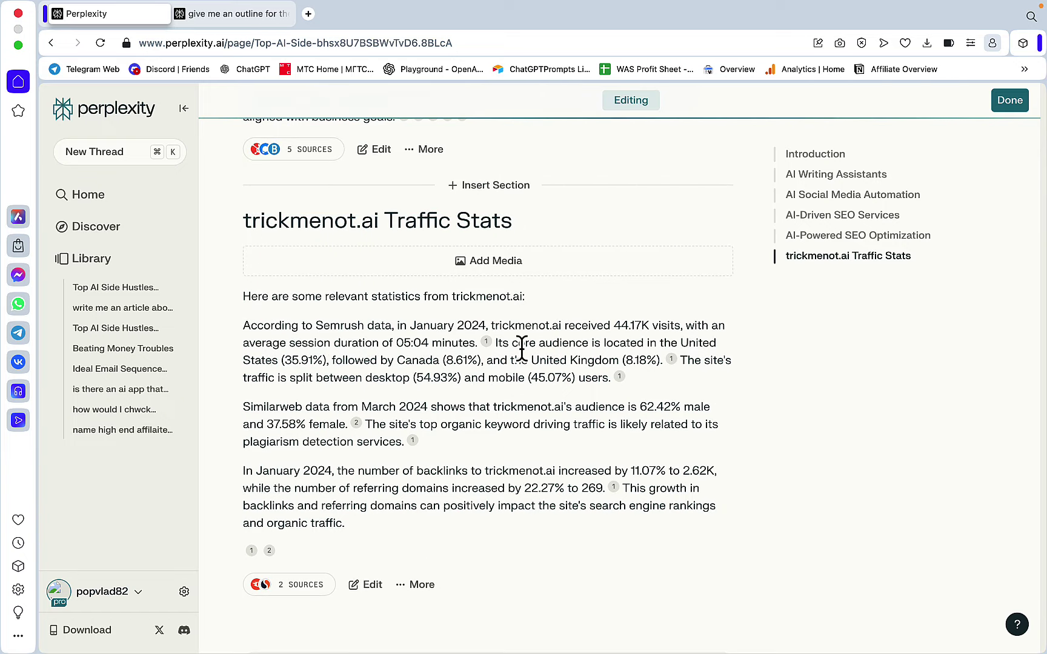
scroll(502, 376, "up", 1)
scroll(444, 422, "down", 3)
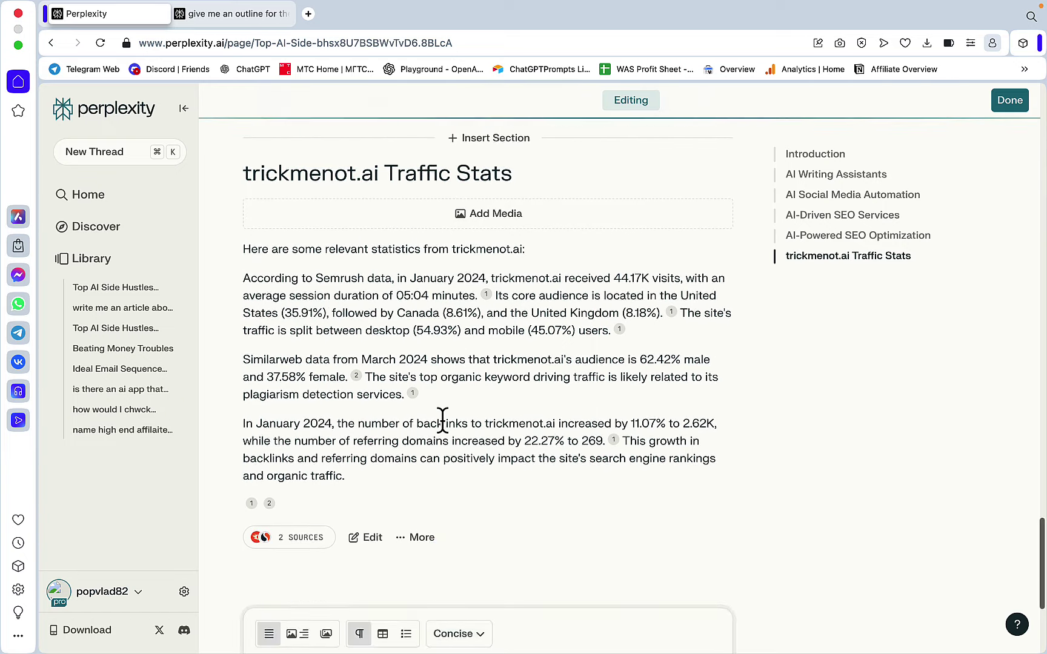
left_click(409, 538)
left_click(390, 598)
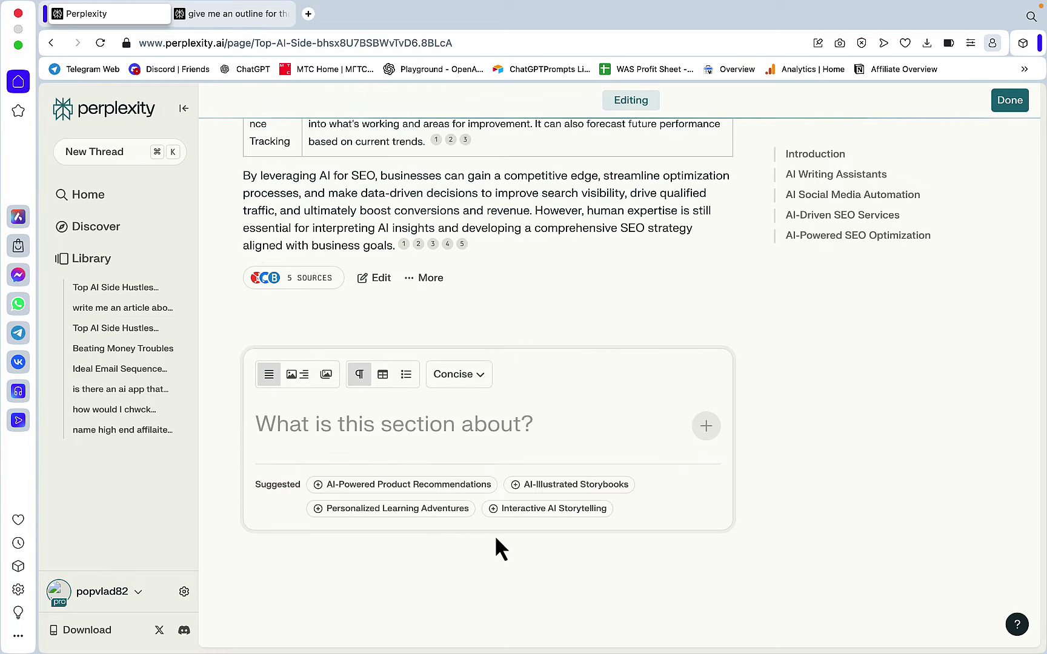
scroll(522, 423, "up", 7)
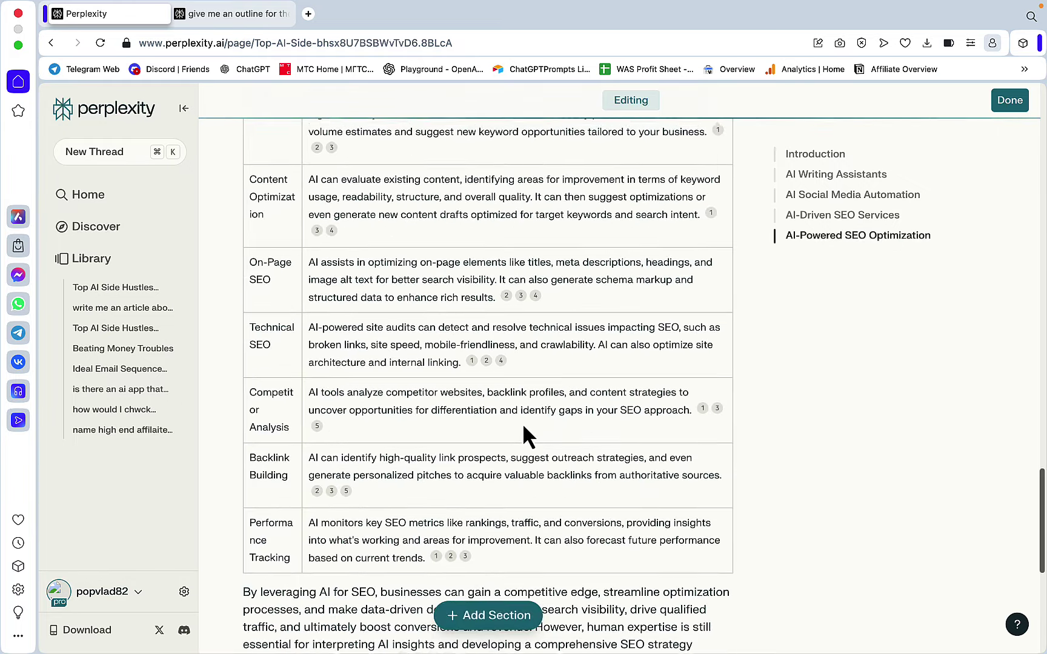
scroll(522, 422, "up", 20)
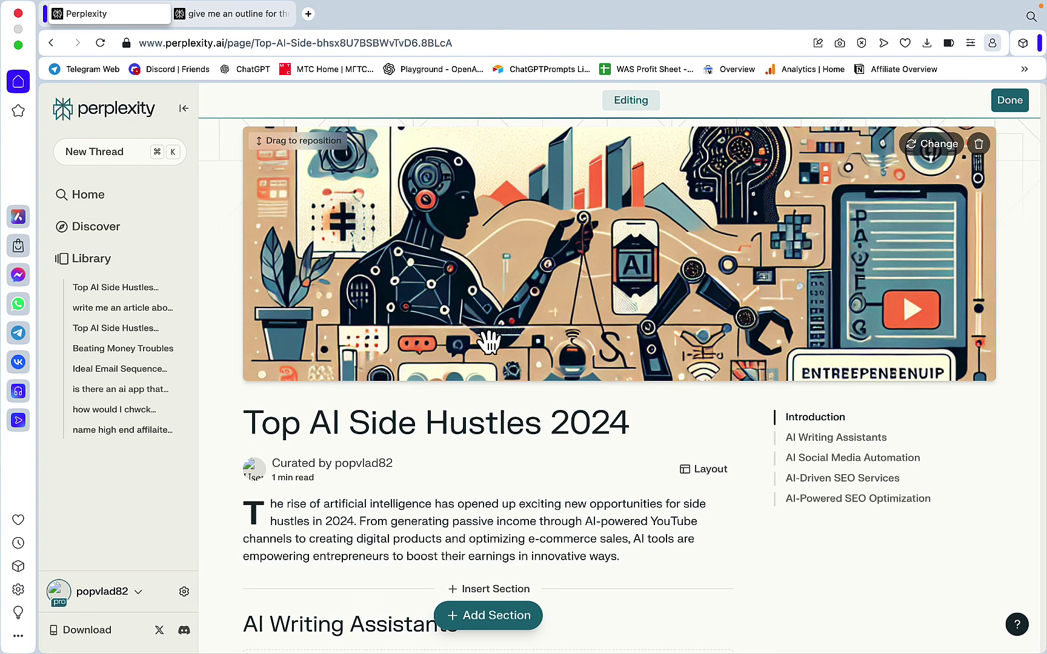
scroll(488, 342, "down", 2)
scroll(479, 332, "up", 1)
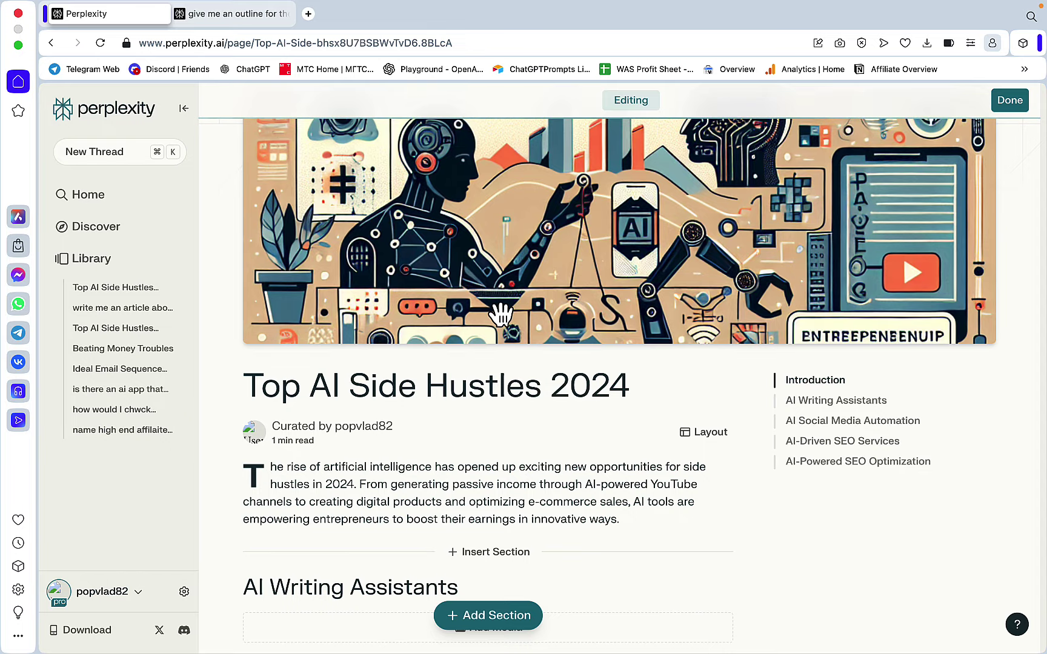
scroll(493, 309, "down", 15)
scroll(492, 310, "down", 15)
scroll(492, 308, "down", 3)
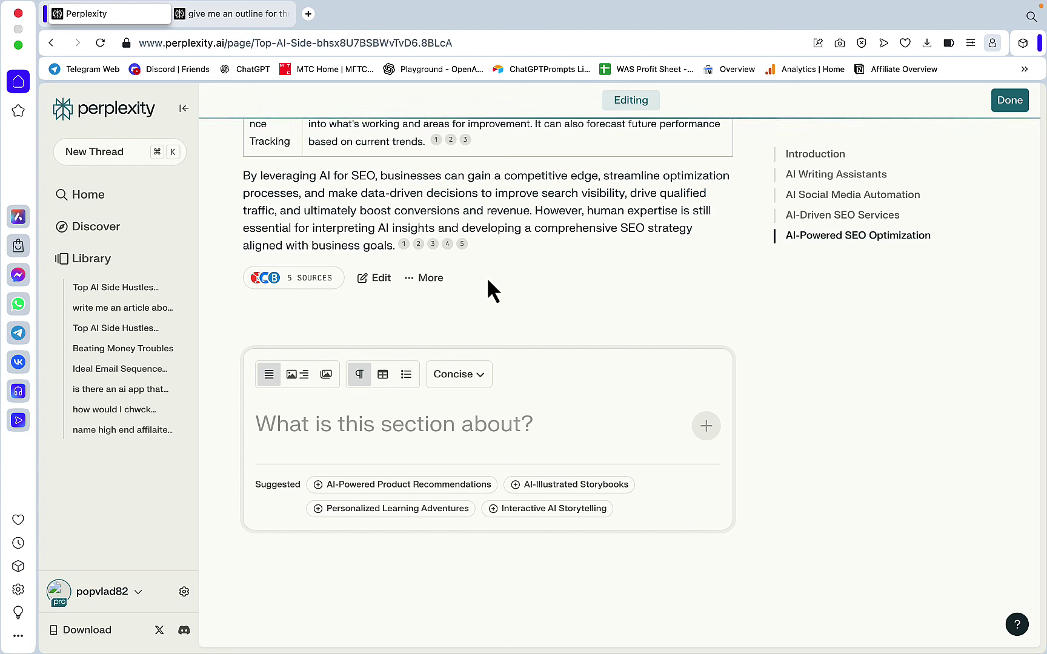
scroll(488, 280, "up", 15)
scroll(487, 281, "up", 10)
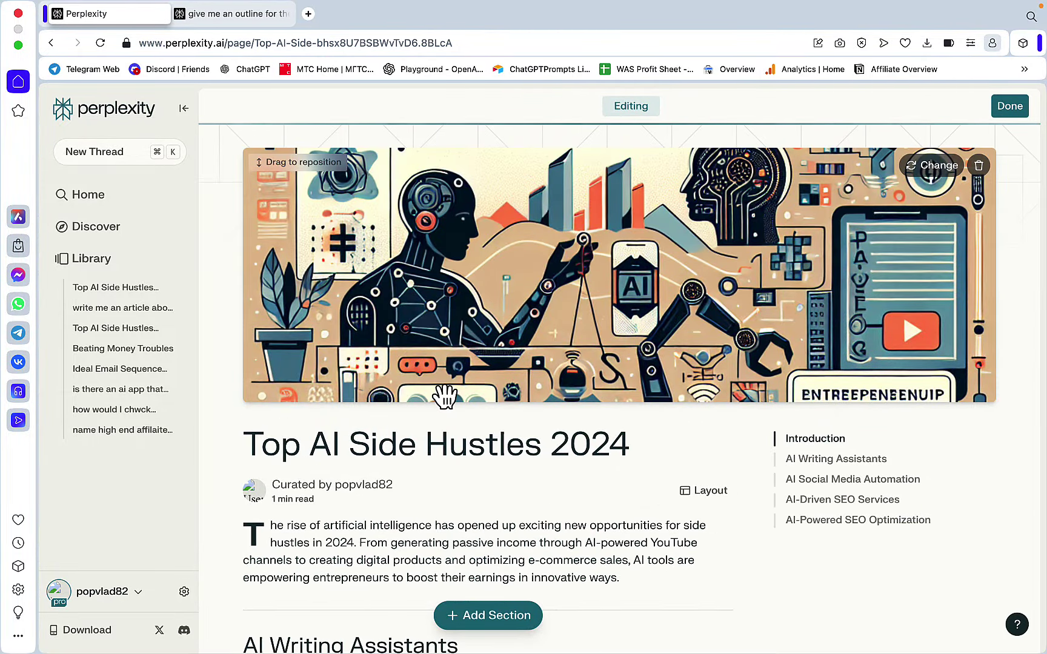